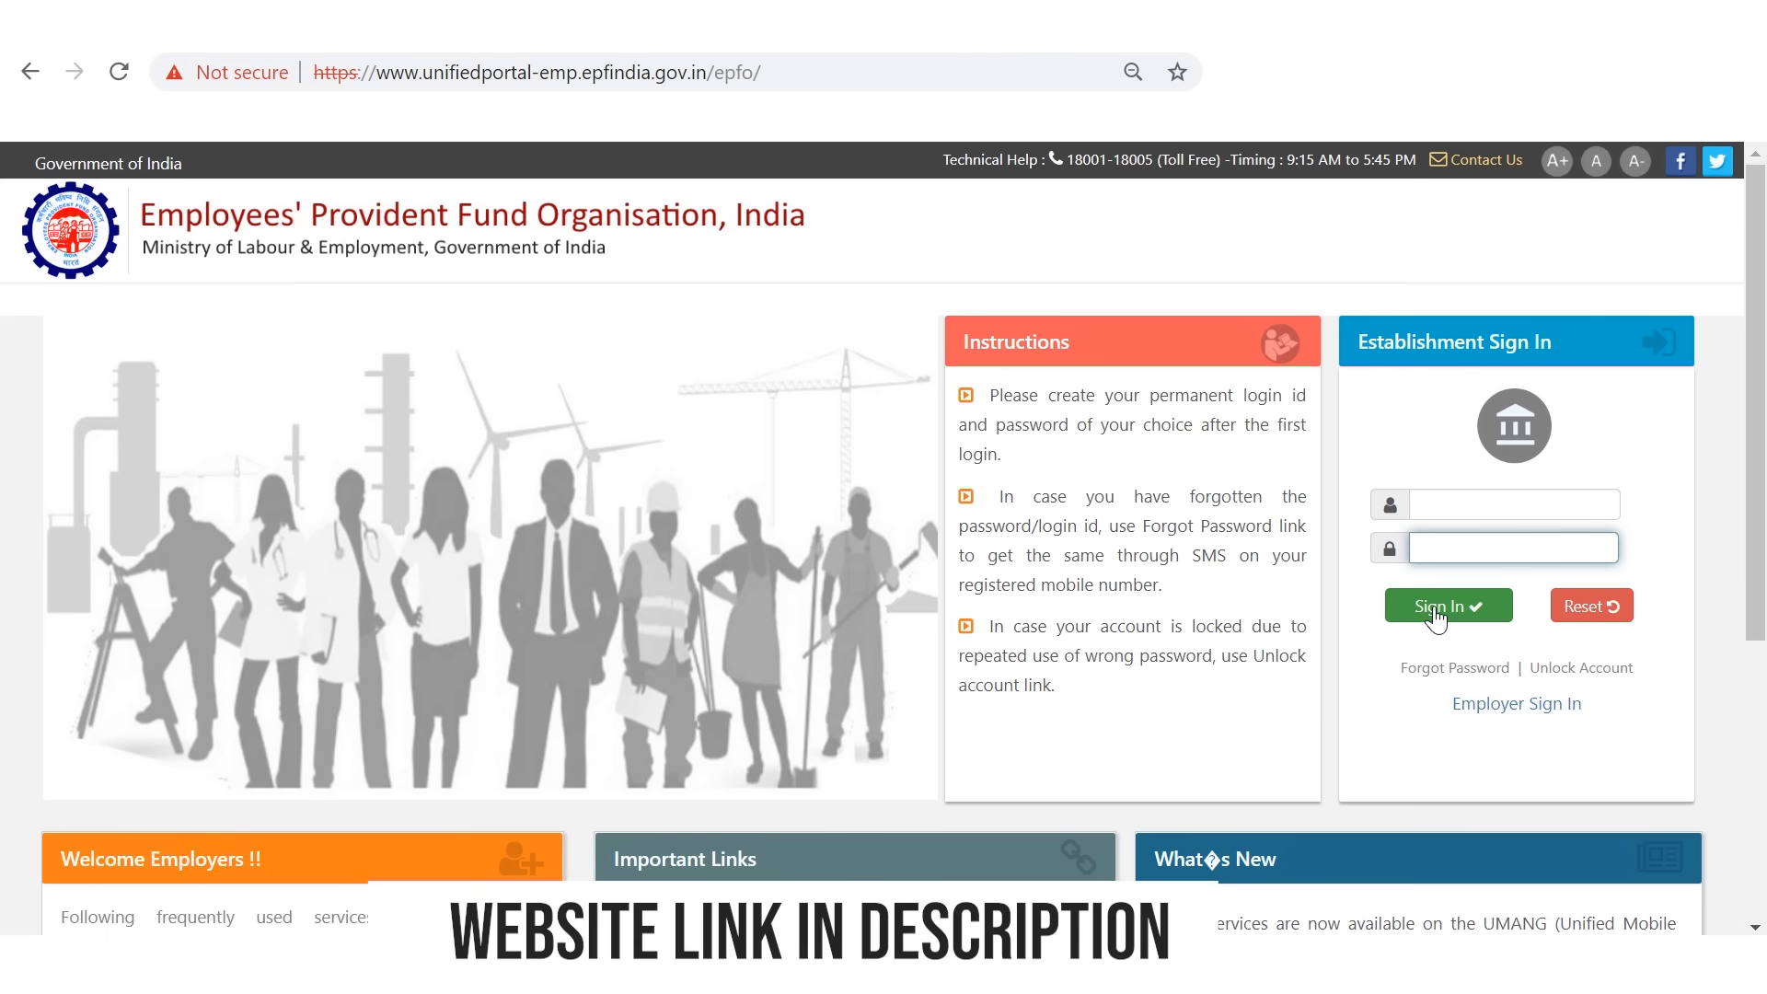
# Sign in to the EPFO employer portal and open UAN Allotment for Existing Member
pyautogui.click(1434, 616)
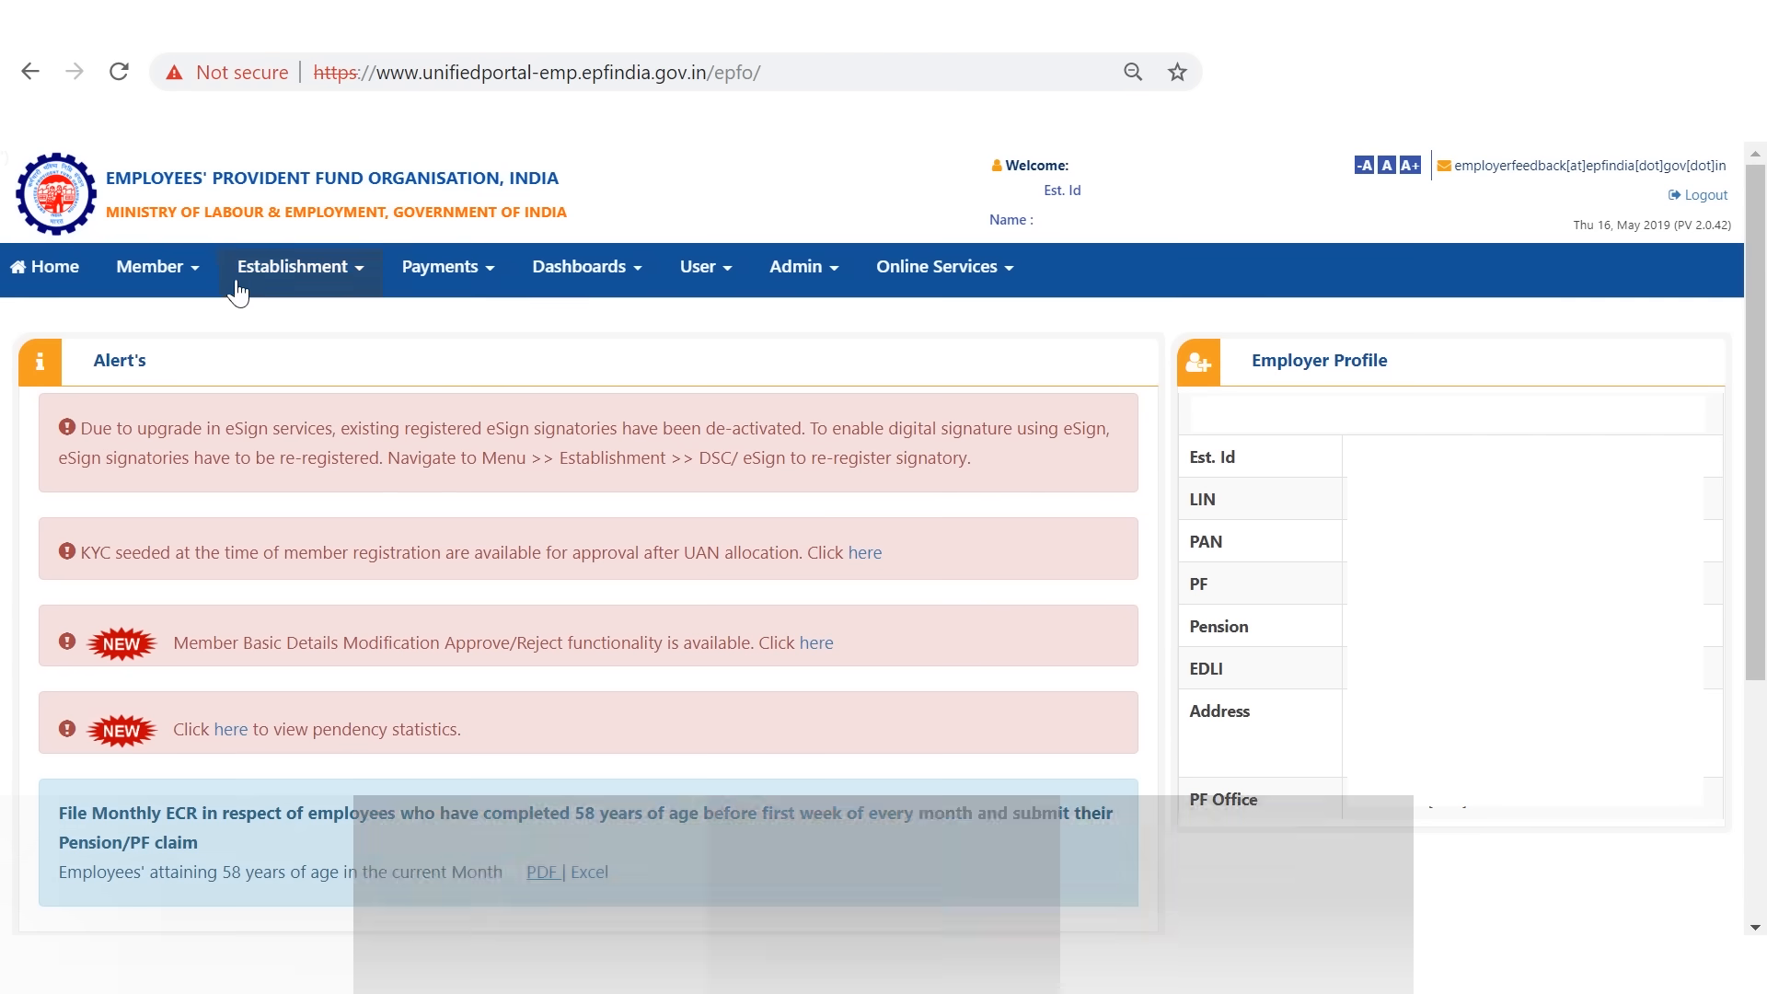
pyautogui.click(194, 288)
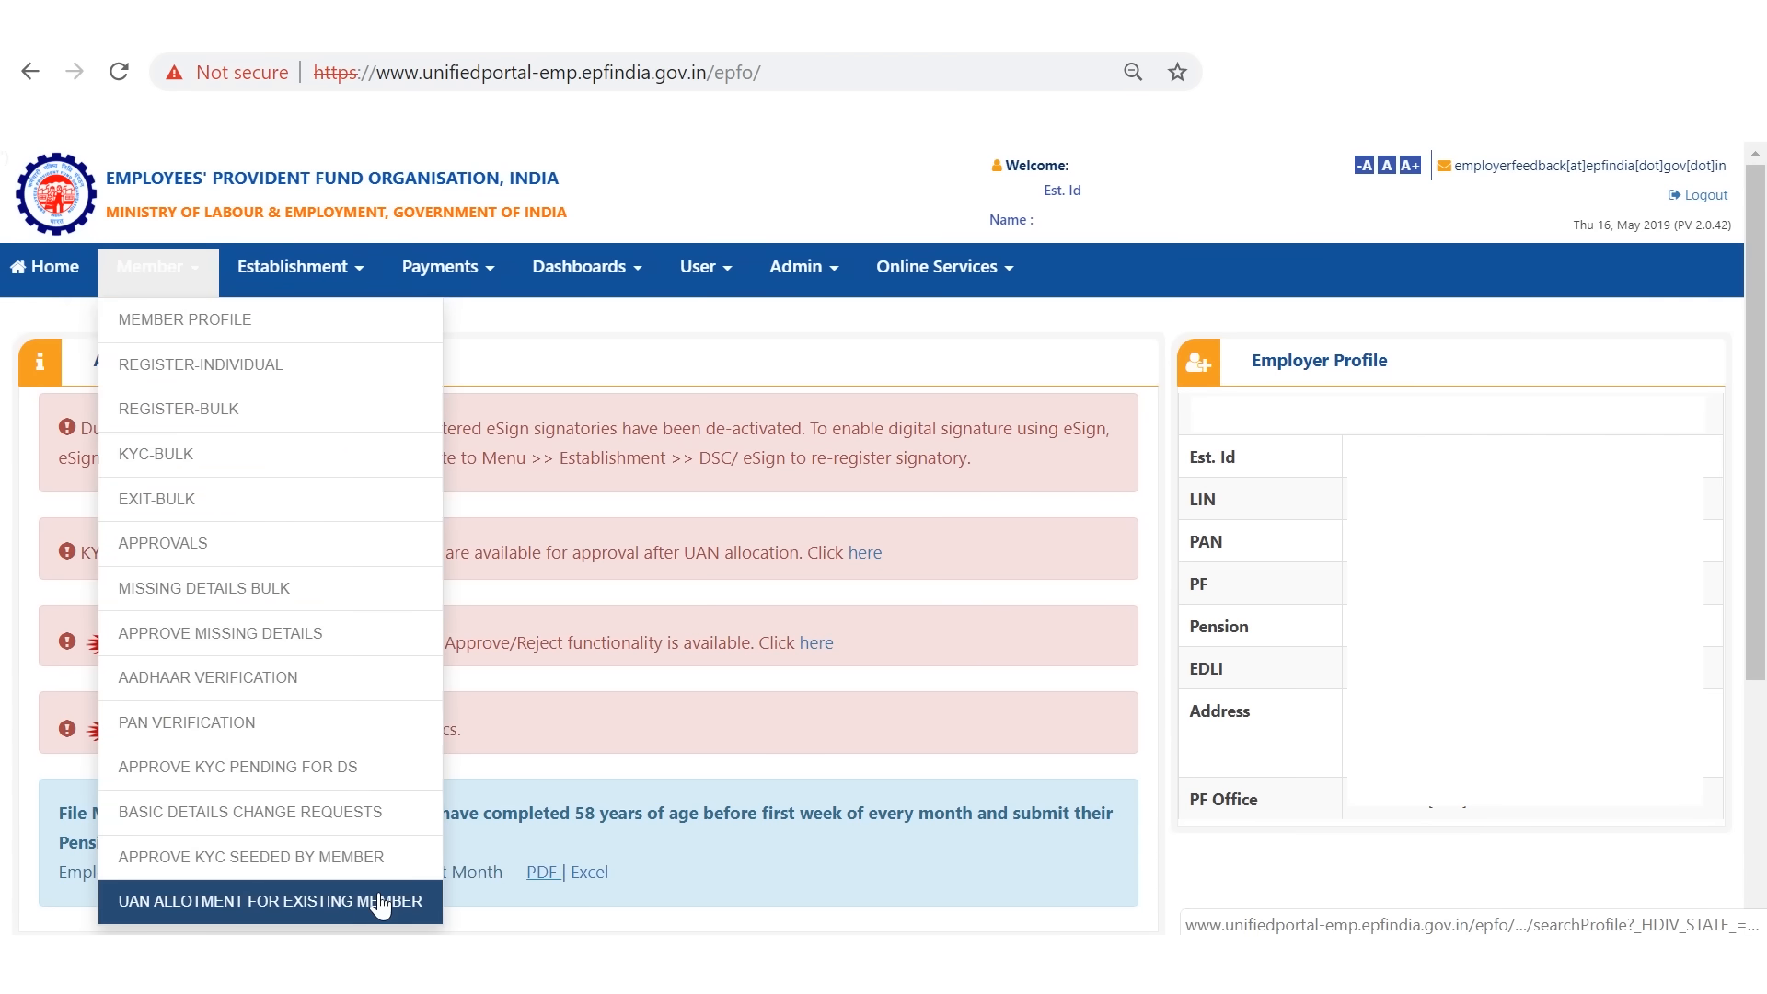
pyautogui.click(410, 907)
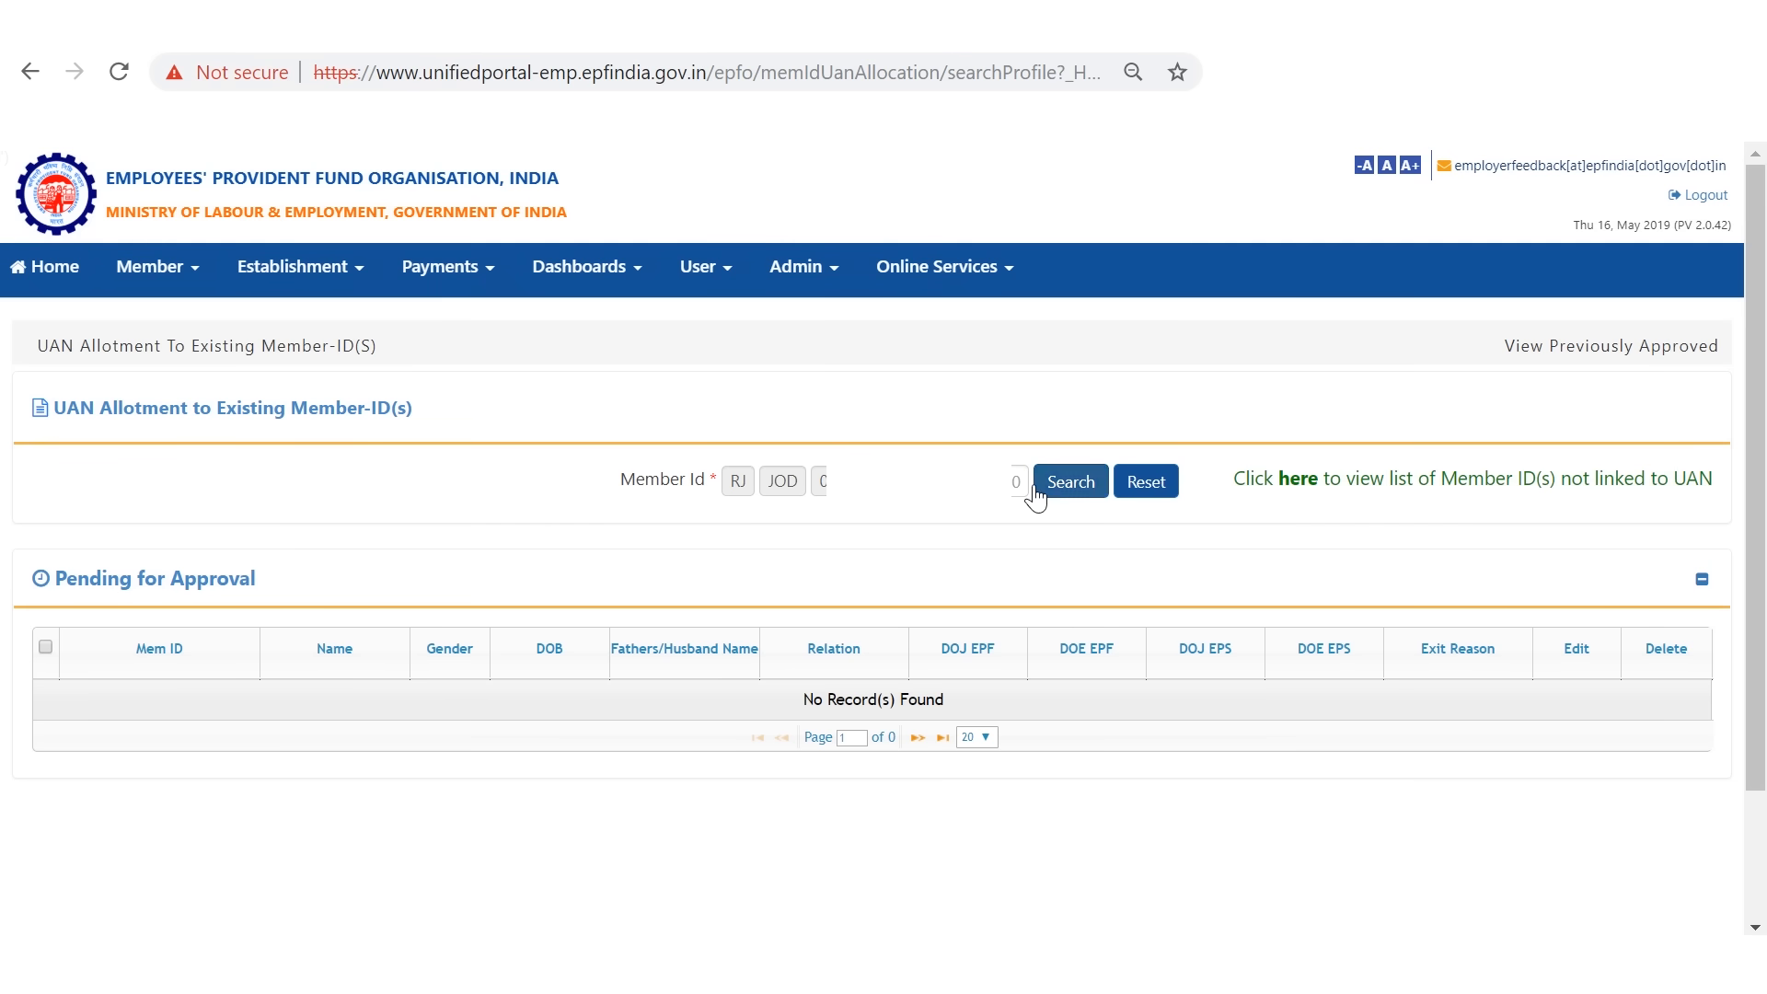
# Pick the member at serial number 583 from the list of Member IDs not linked to UAN and load the member's details
pyautogui.click(1303, 487)
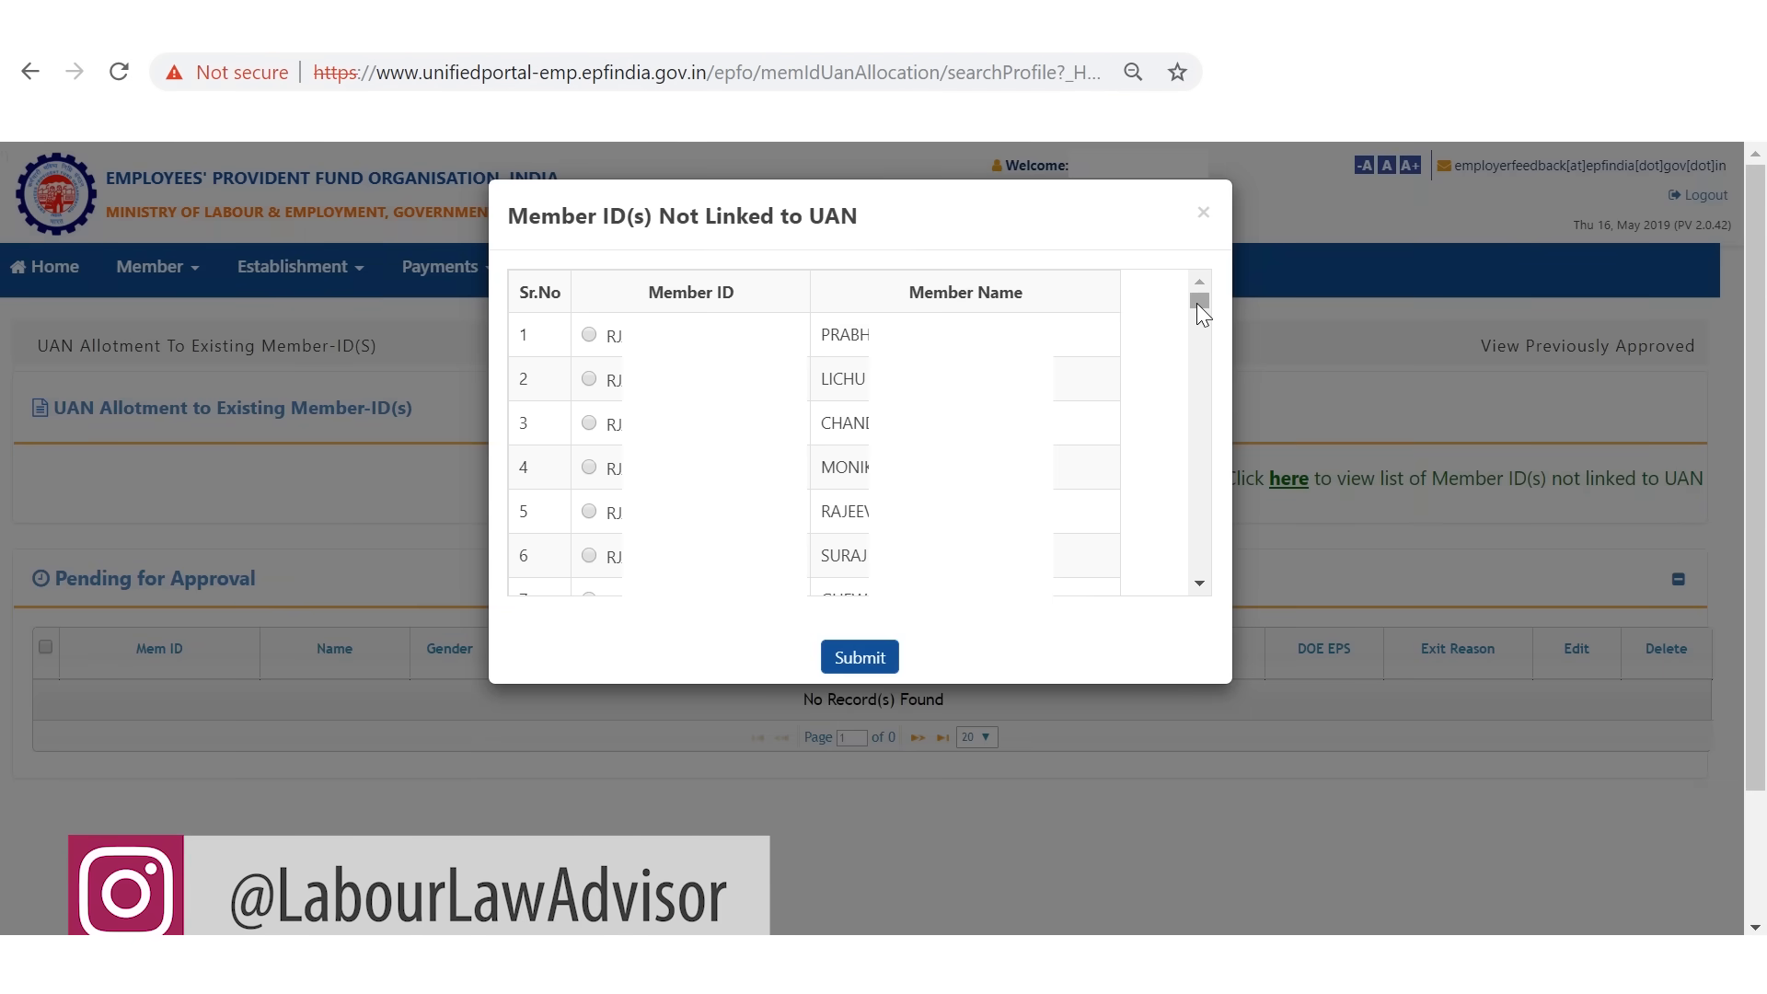
pyautogui.moveTo(1197, 302); pyautogui.dragTo(1174, 582)
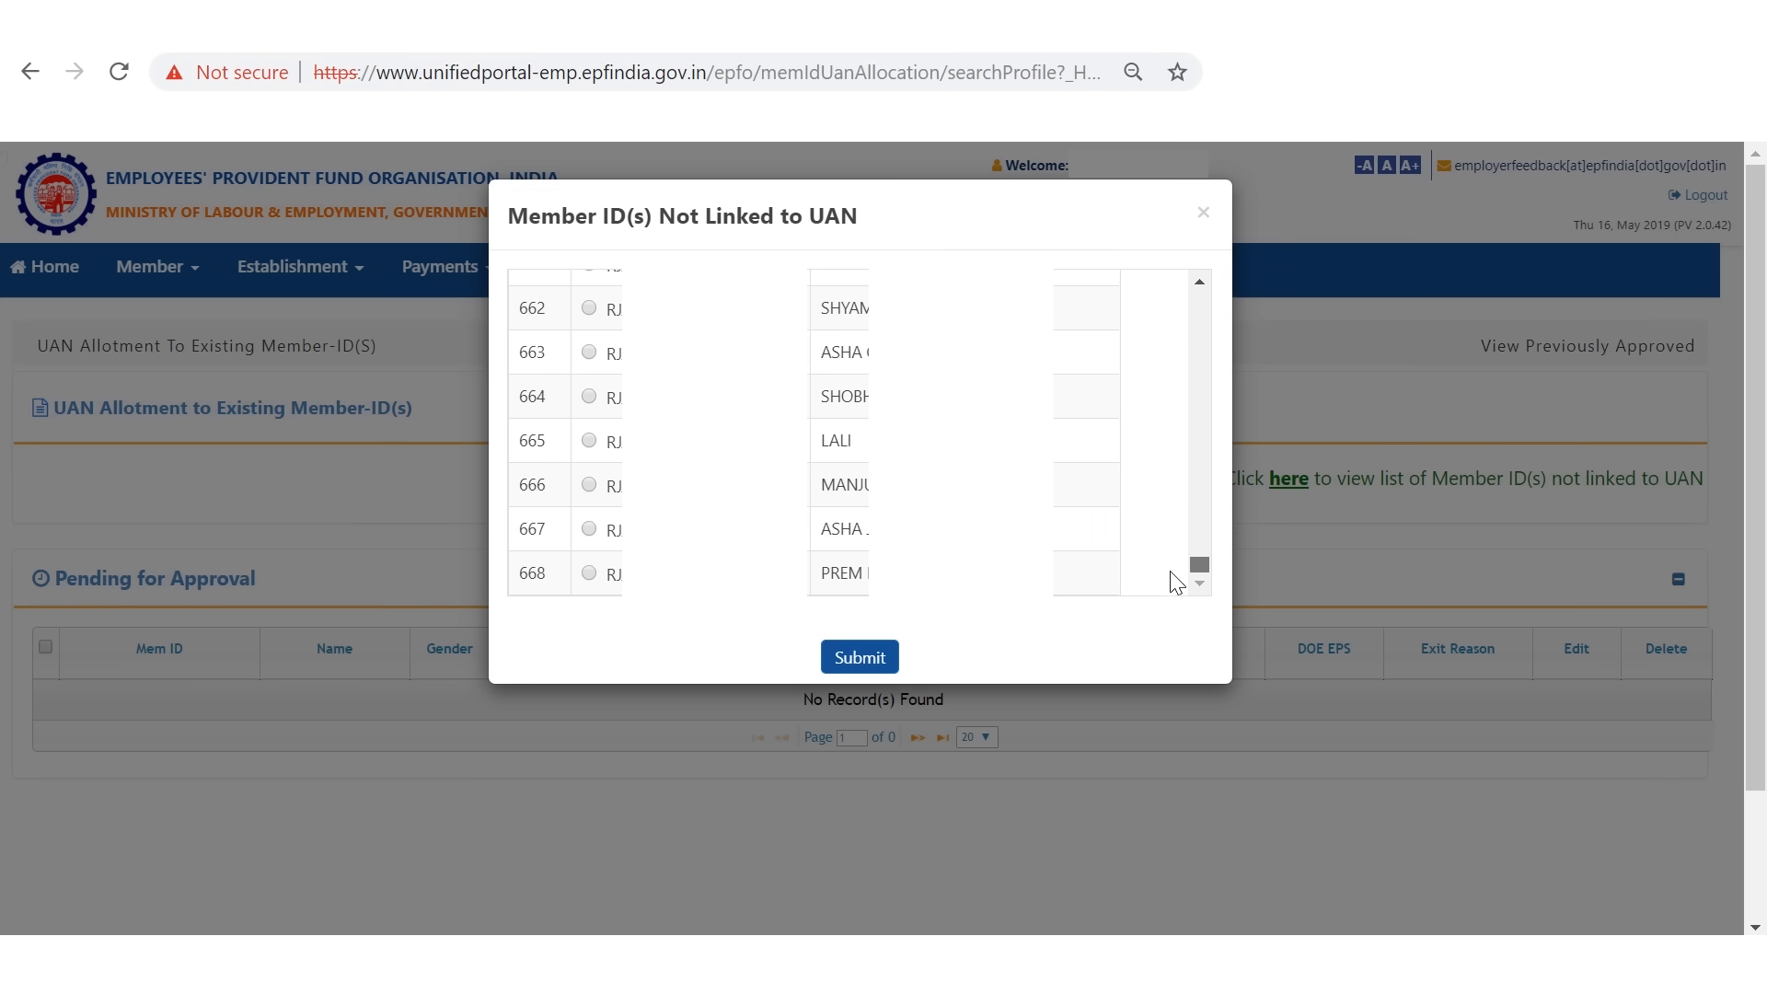
pyautogui.click(1197, 283)
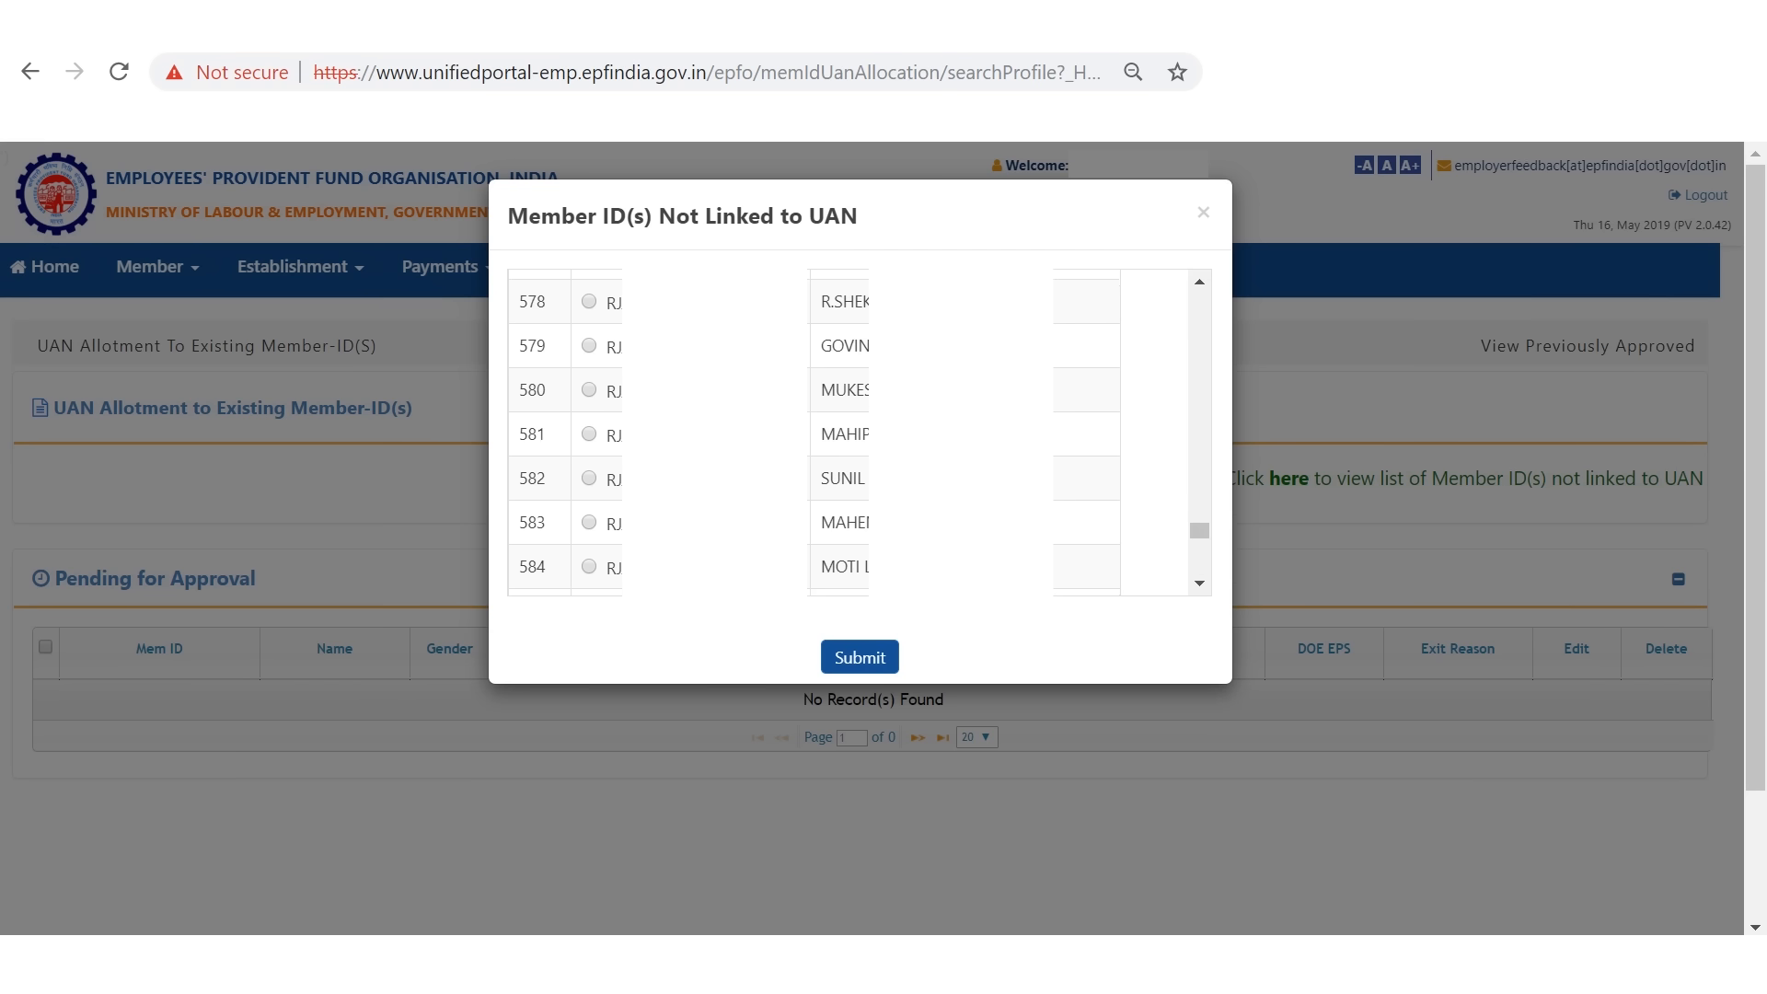
pyautogui.click(589, 523)
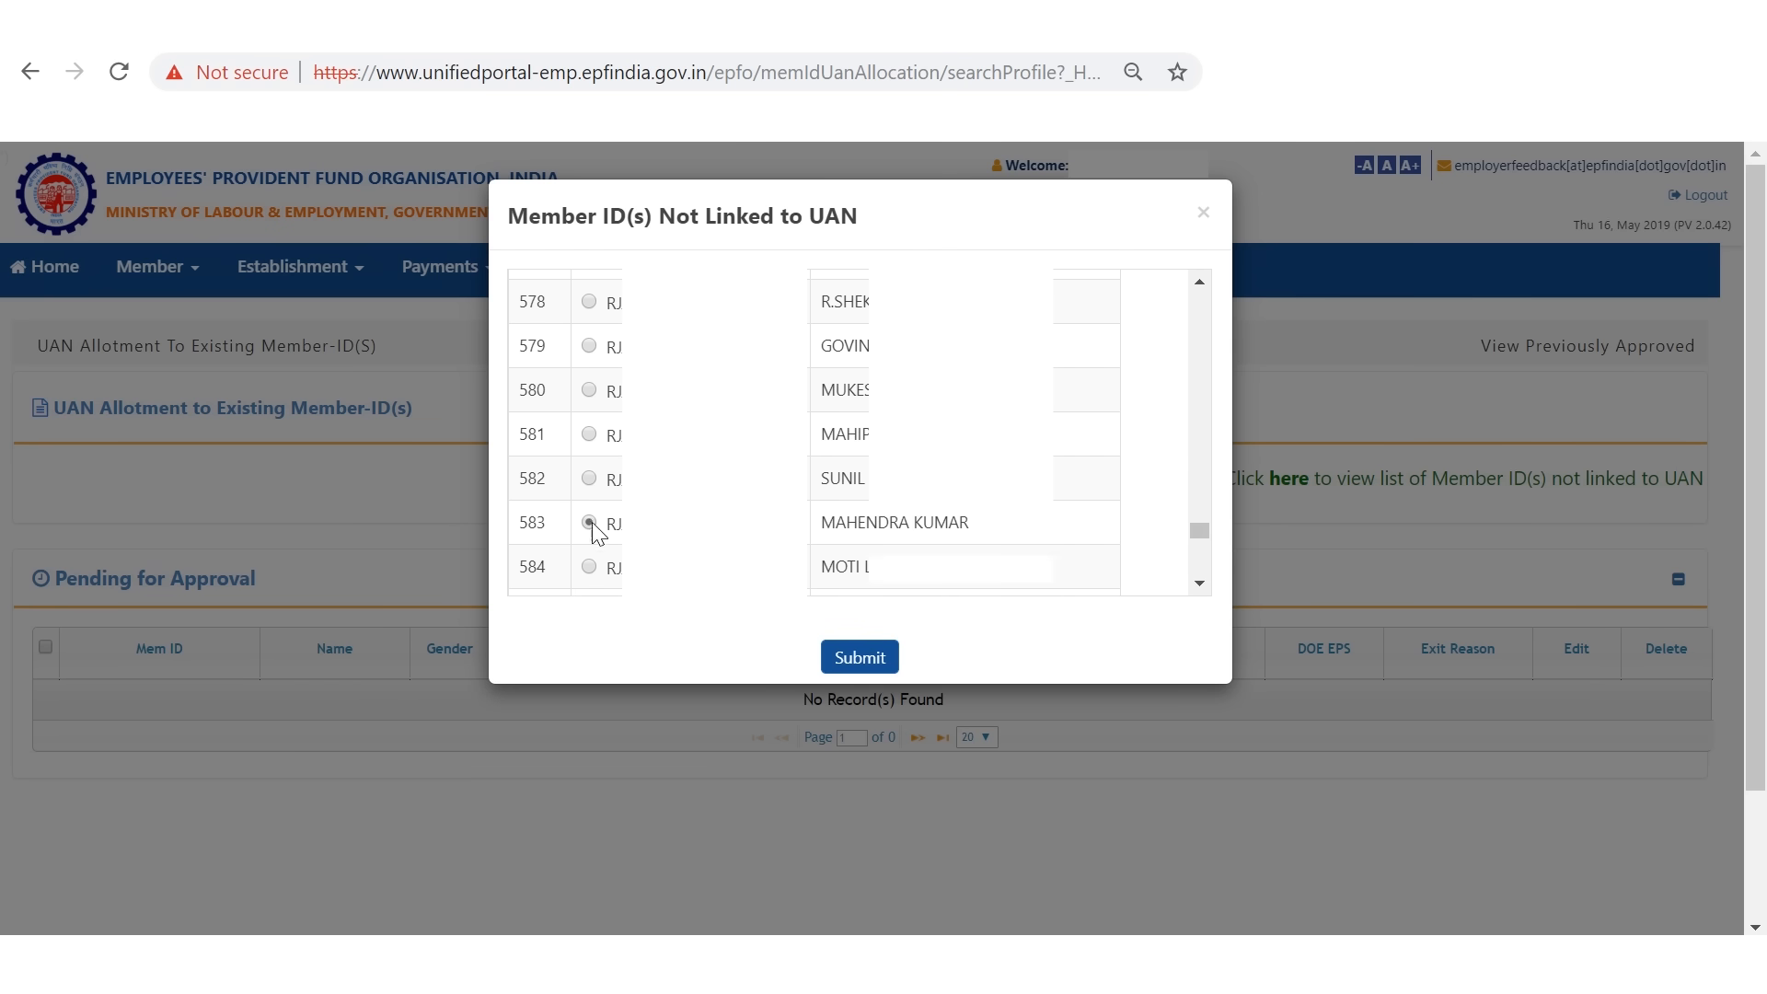
pyautogui.click(859, 657)
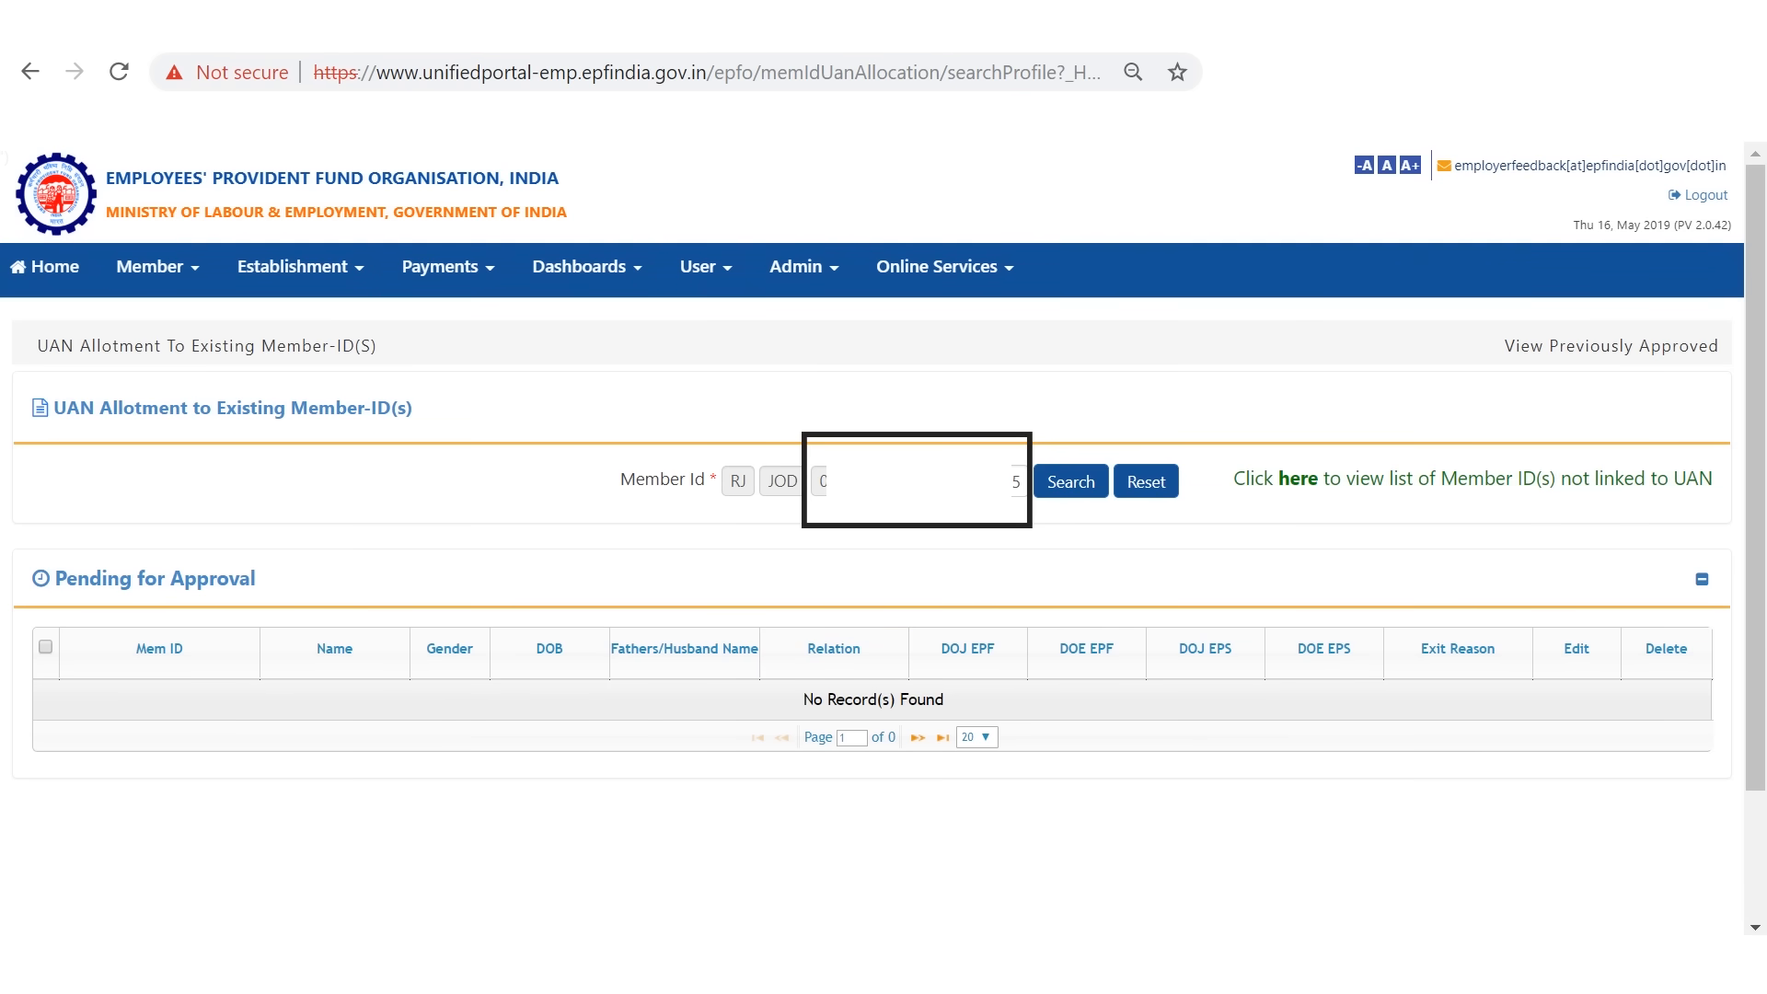
pyautogui.click(1077, 495)
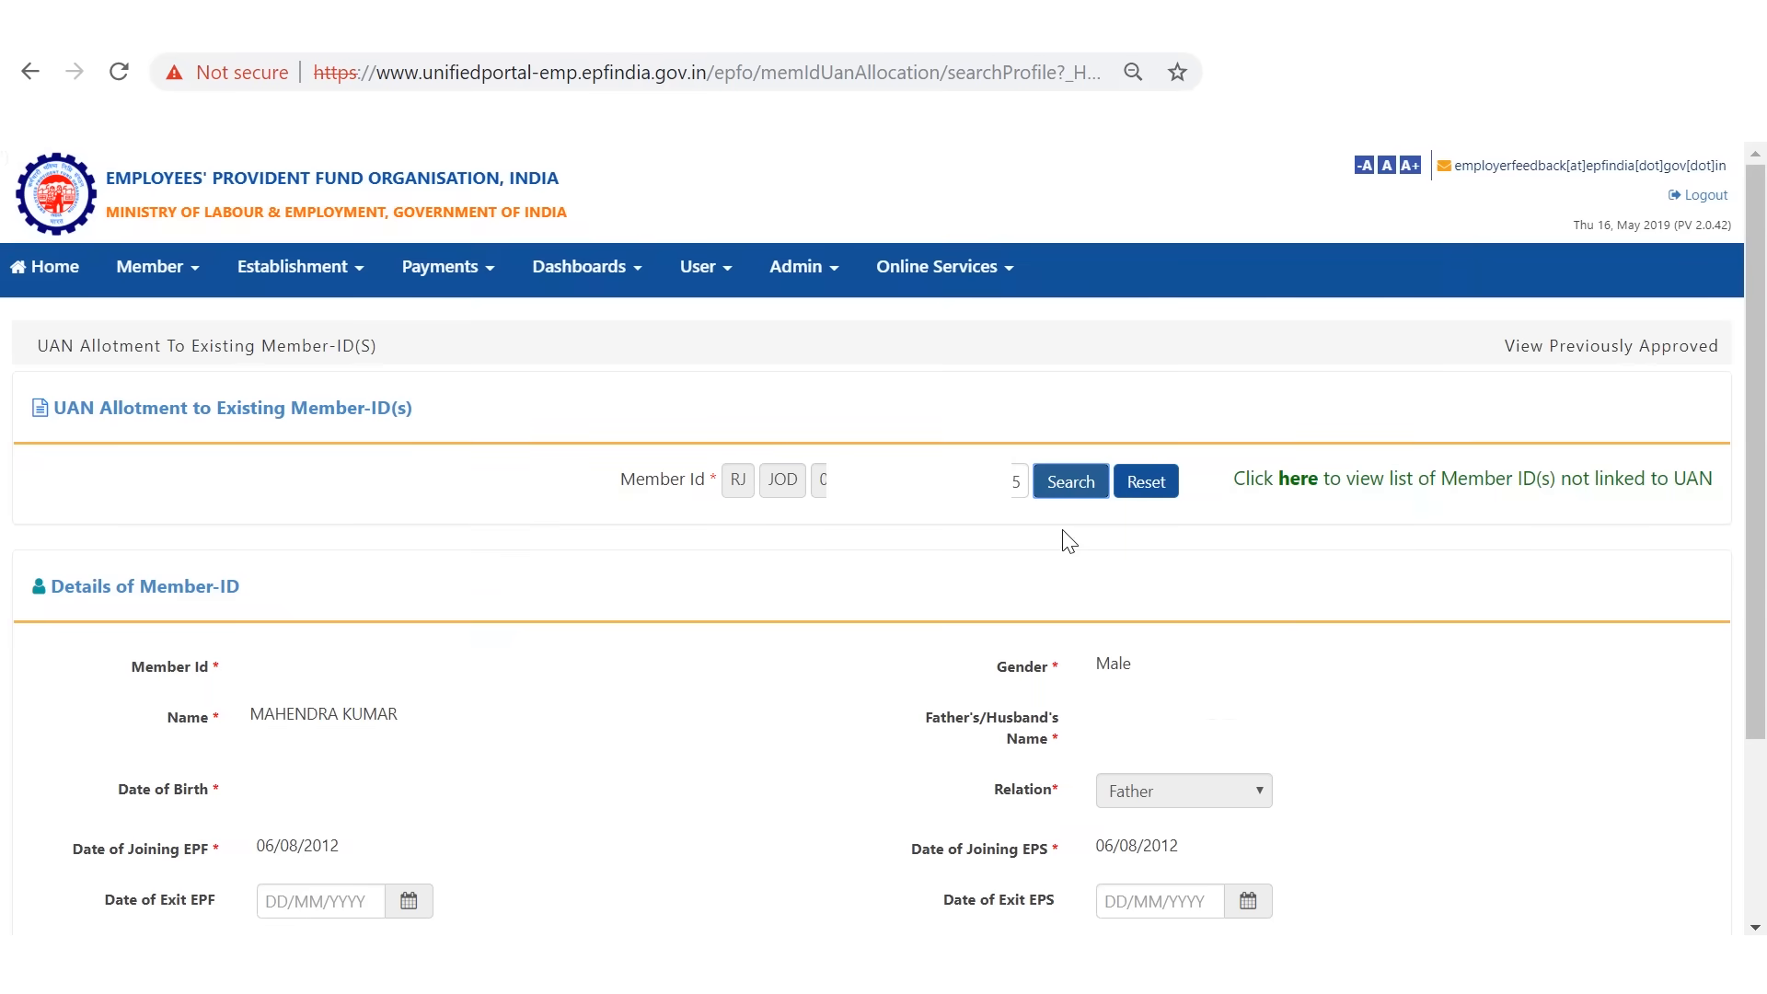
# Set the member's Date of Exit EPF and Date of Exit EPS both to 19/09/2018
pyautogui.scroll(-3, 1063, 550)
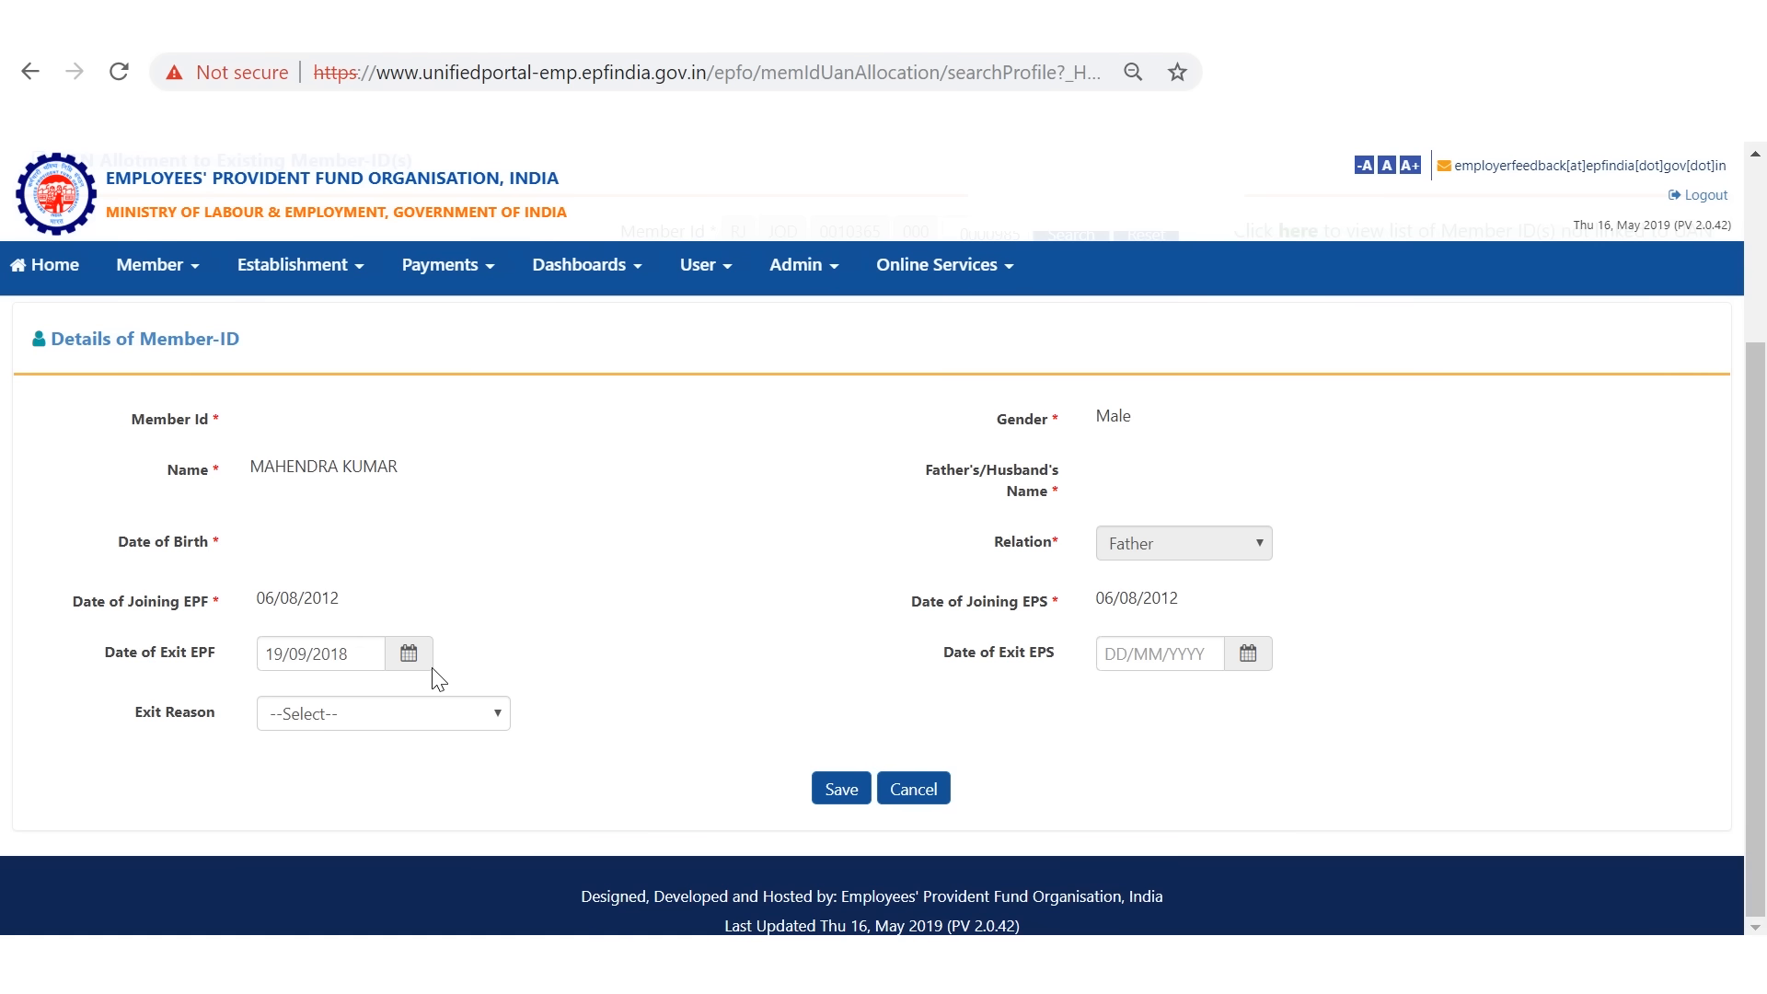
pyautogui.click(343, 654)
pyautogui.moveTo(343, 654); pyautogui.dragTo(229, 662)
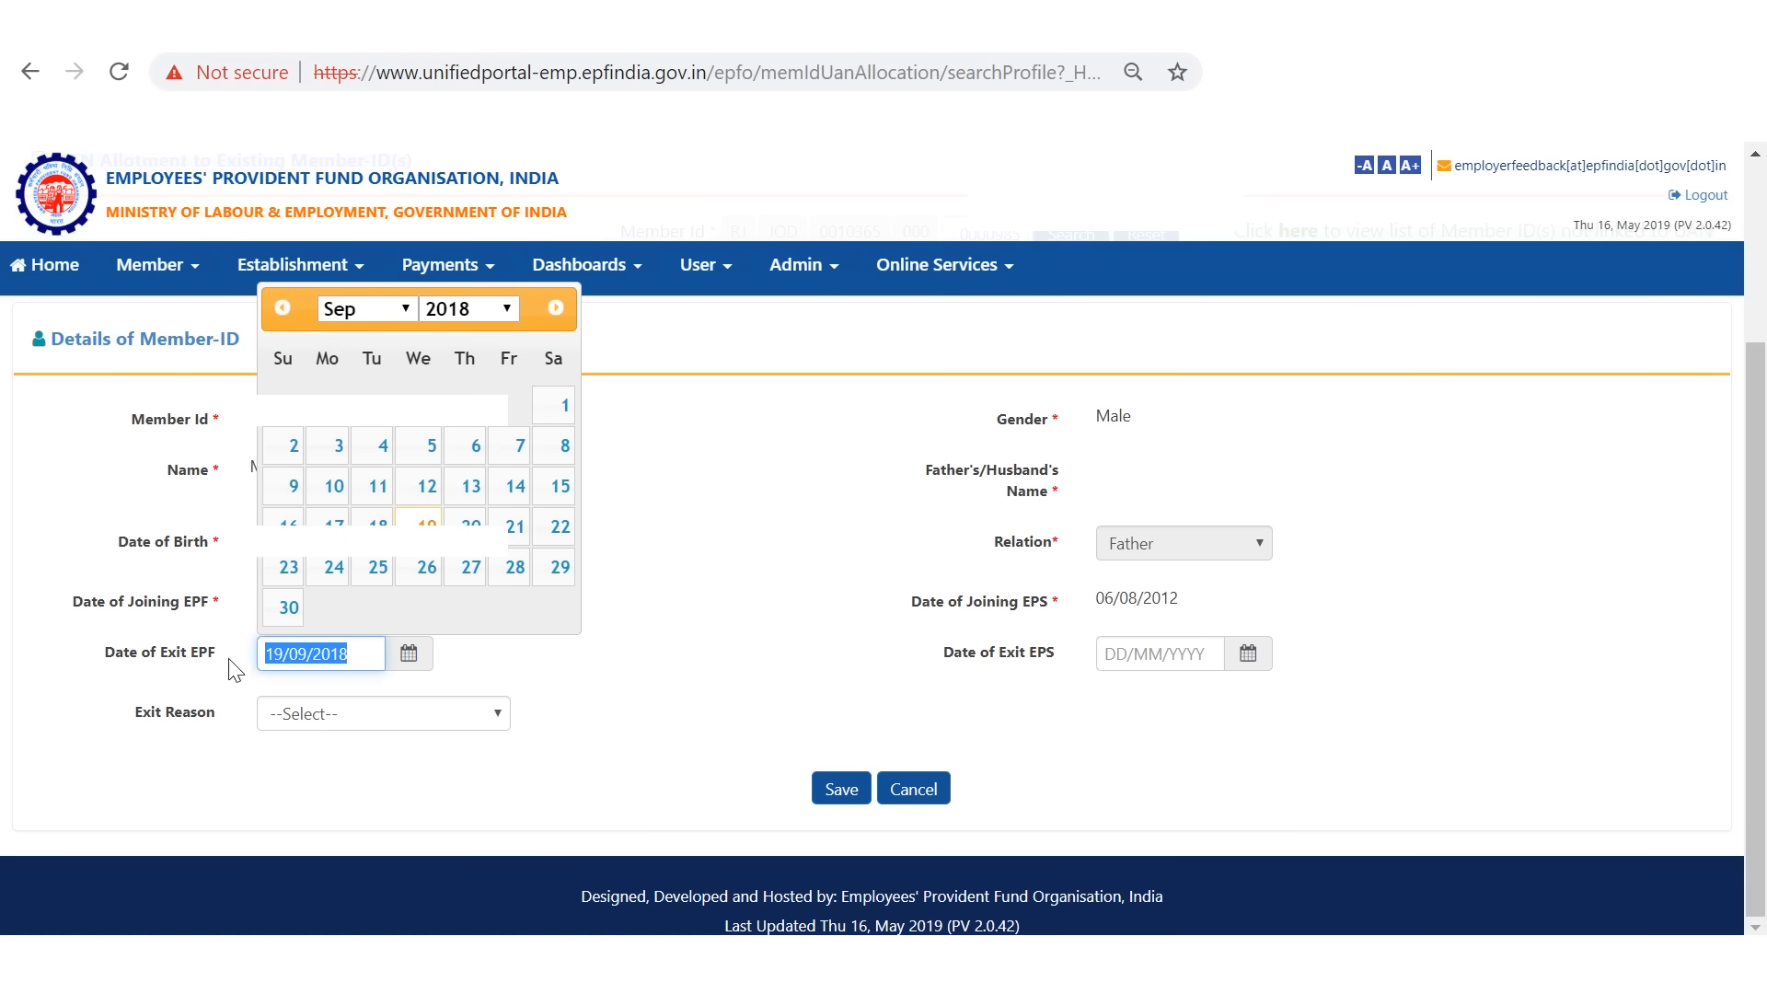
pyautogui.click(637, 697)
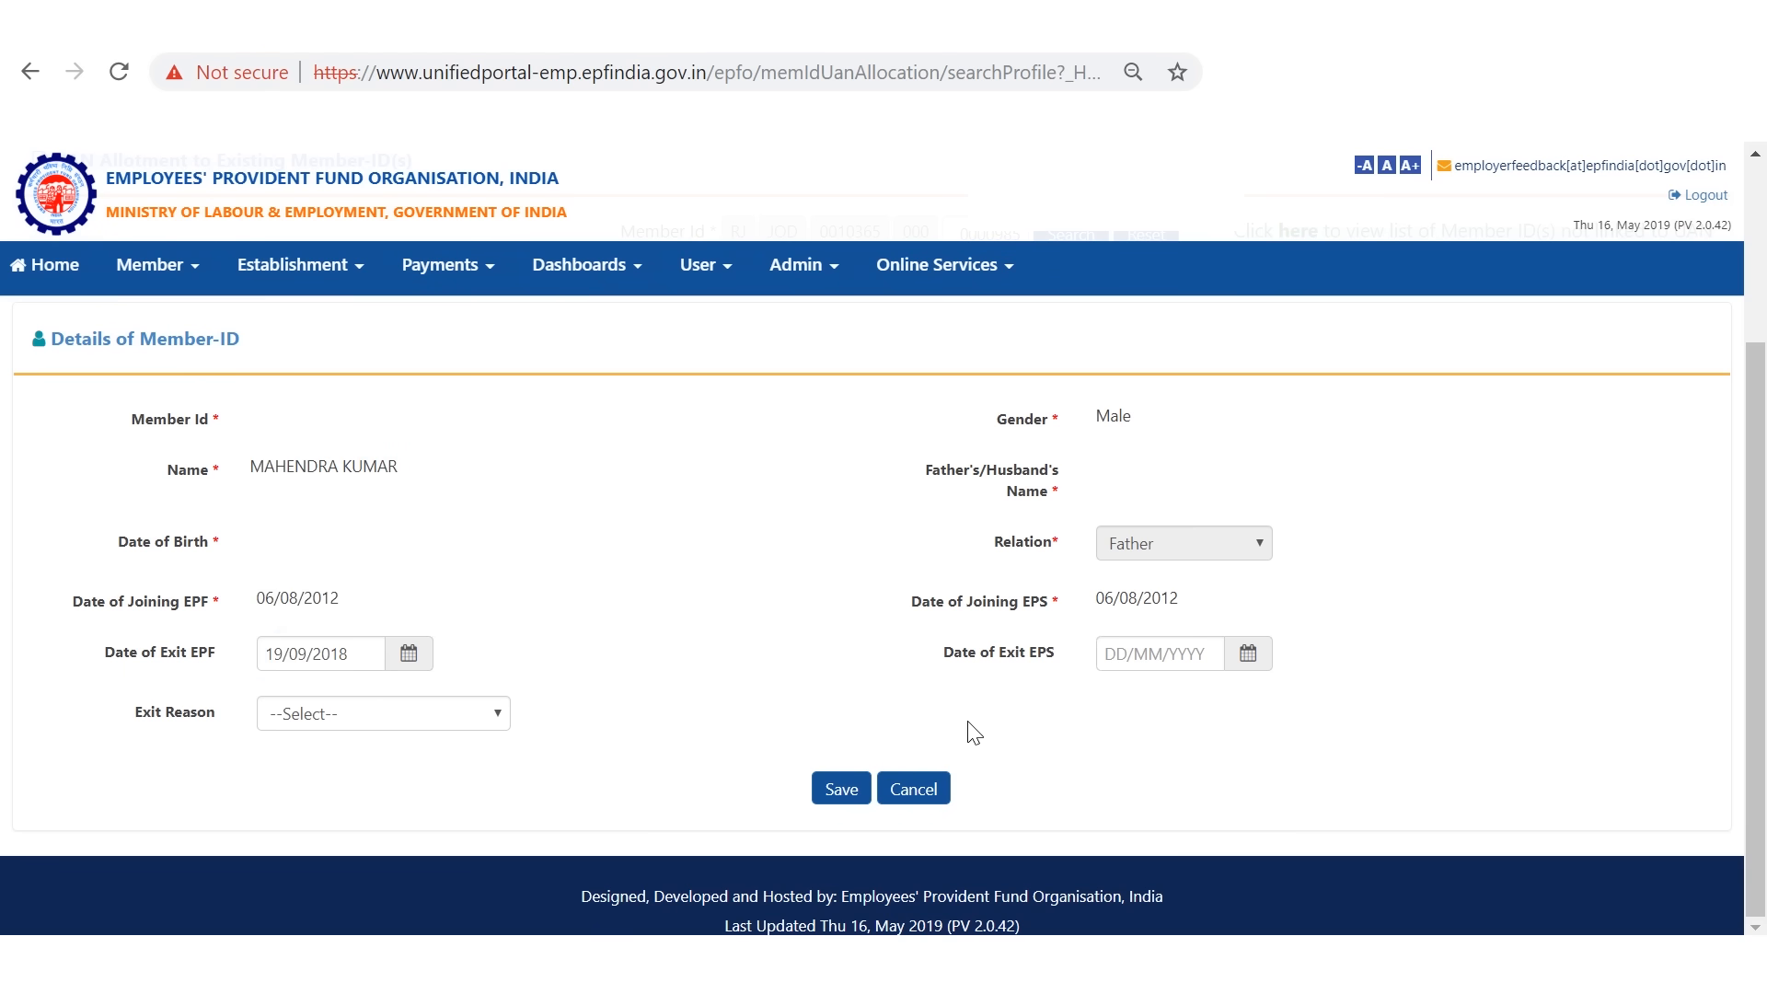
pyautogui.click(1160, 654)
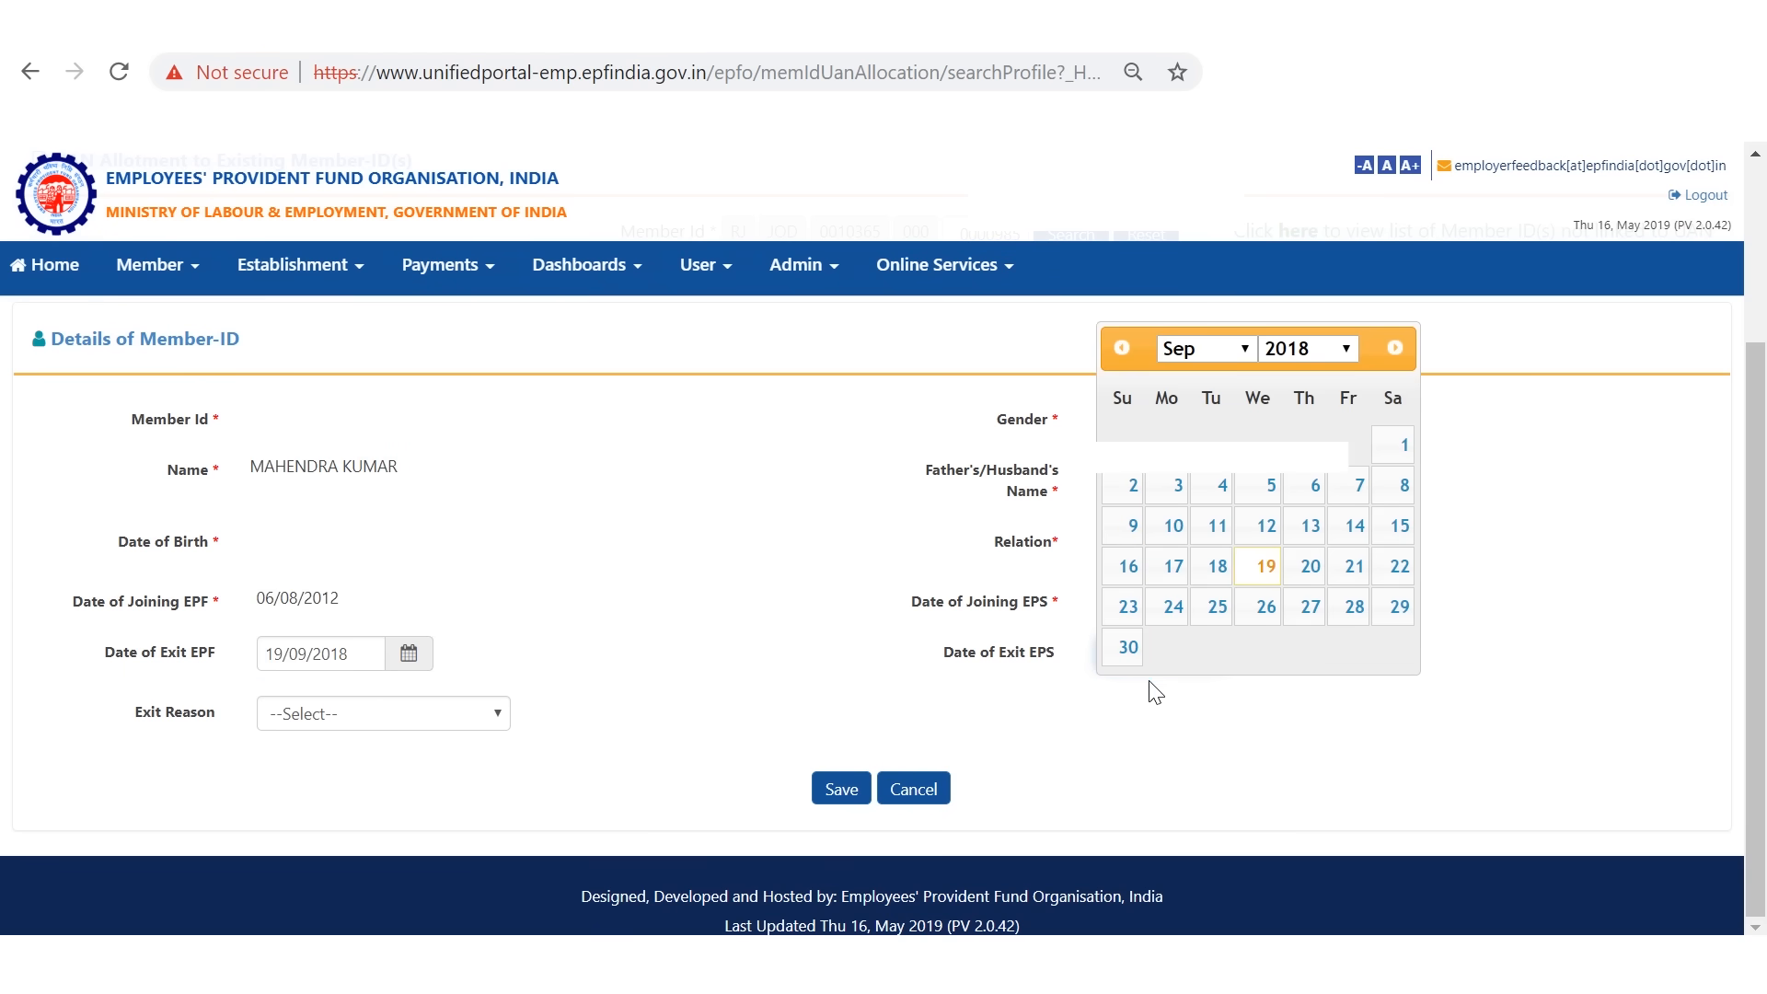
pyautogui.click(1116, 730)
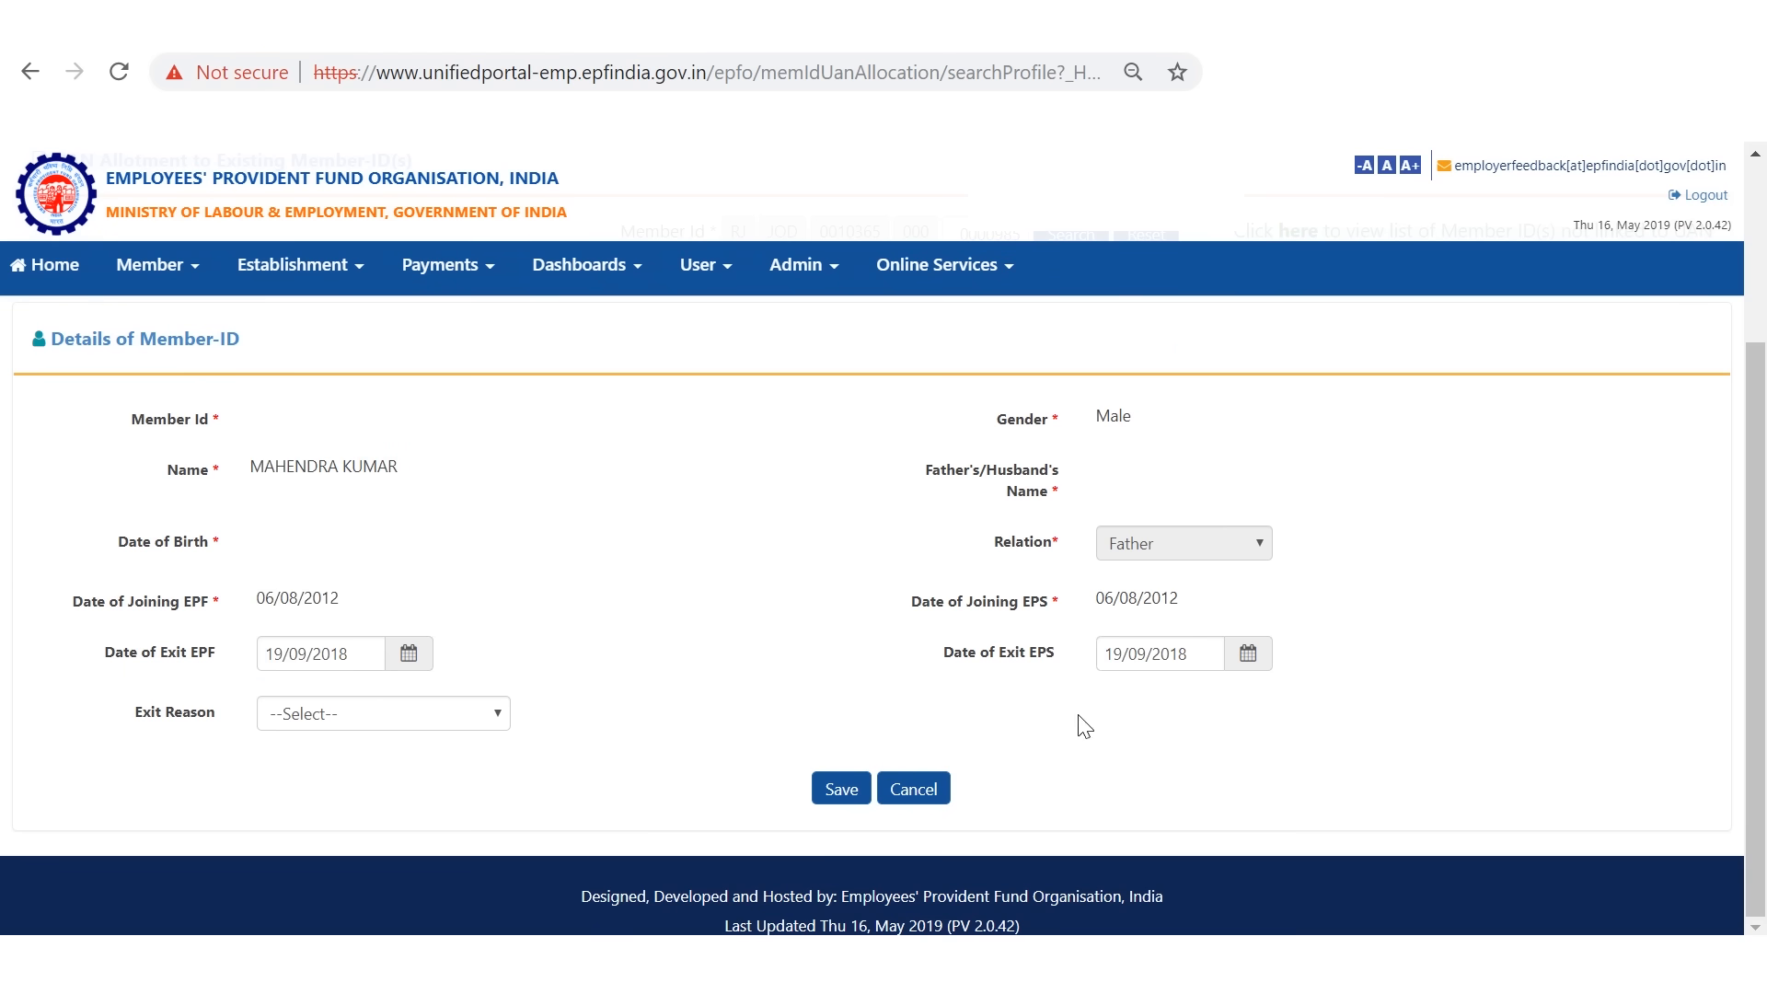
# Set the exit reason to CESSATION (SHORT SERVICE) and save the member detail
pyautogui.click(472, 713)
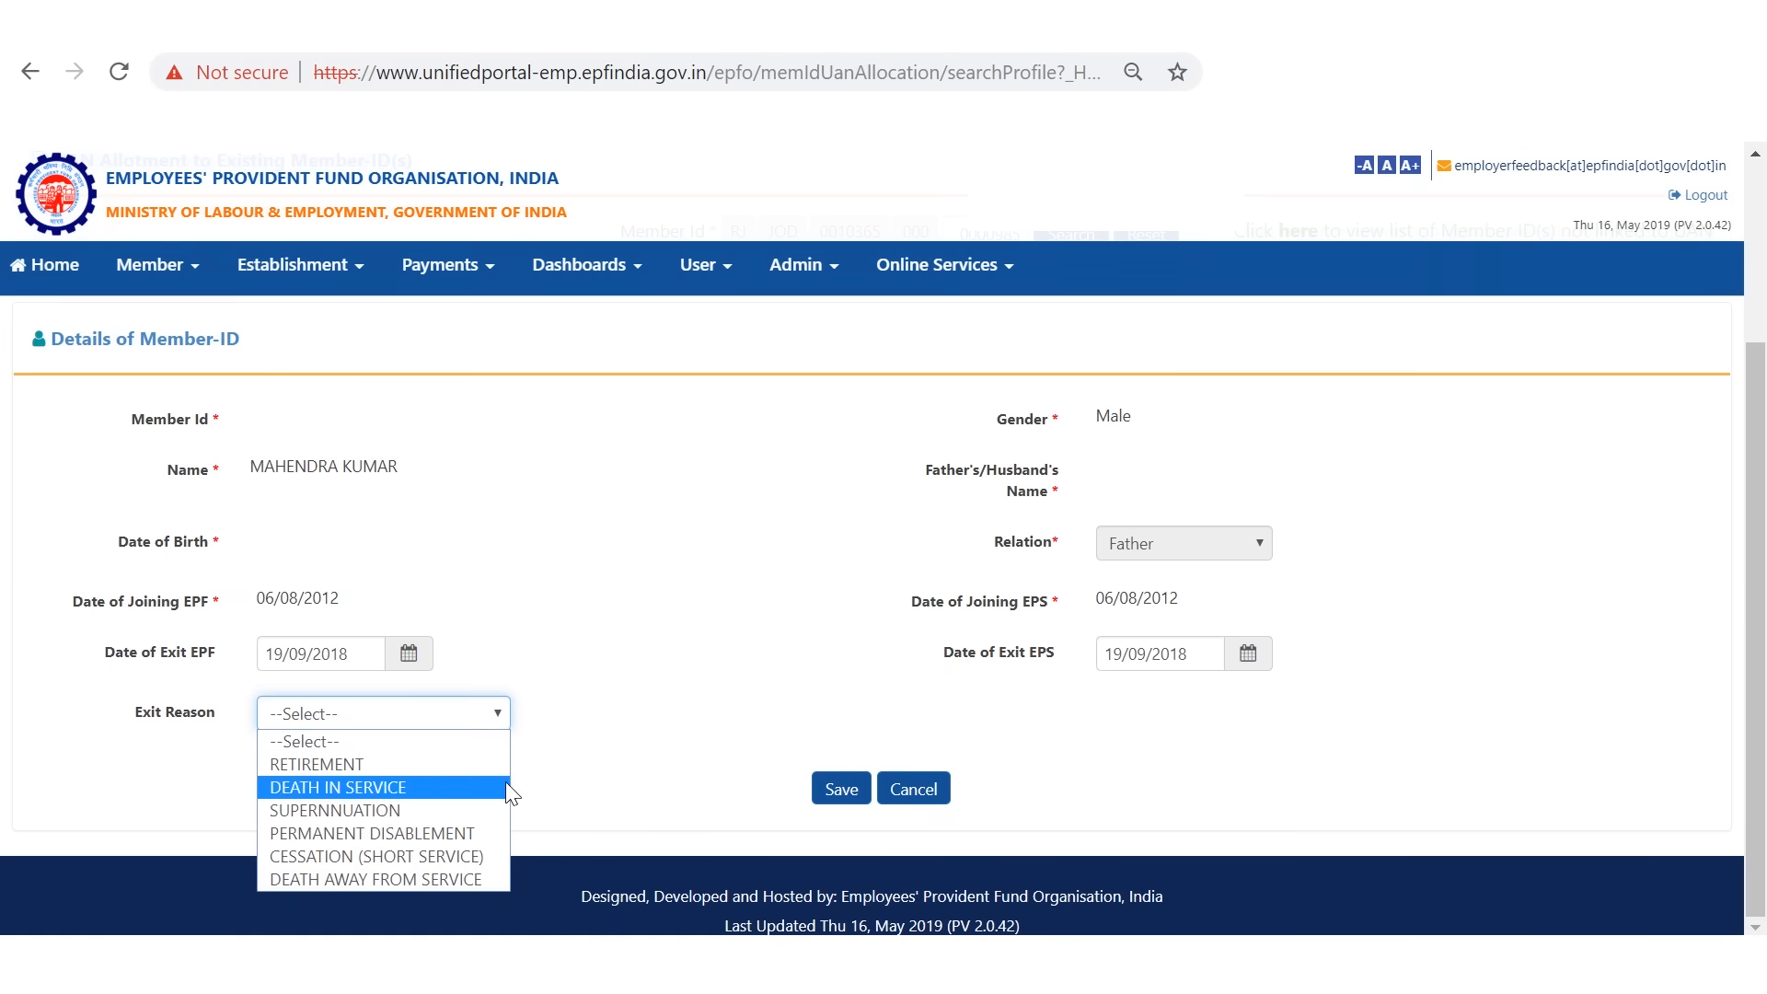
pyautogui.click(495, 847)
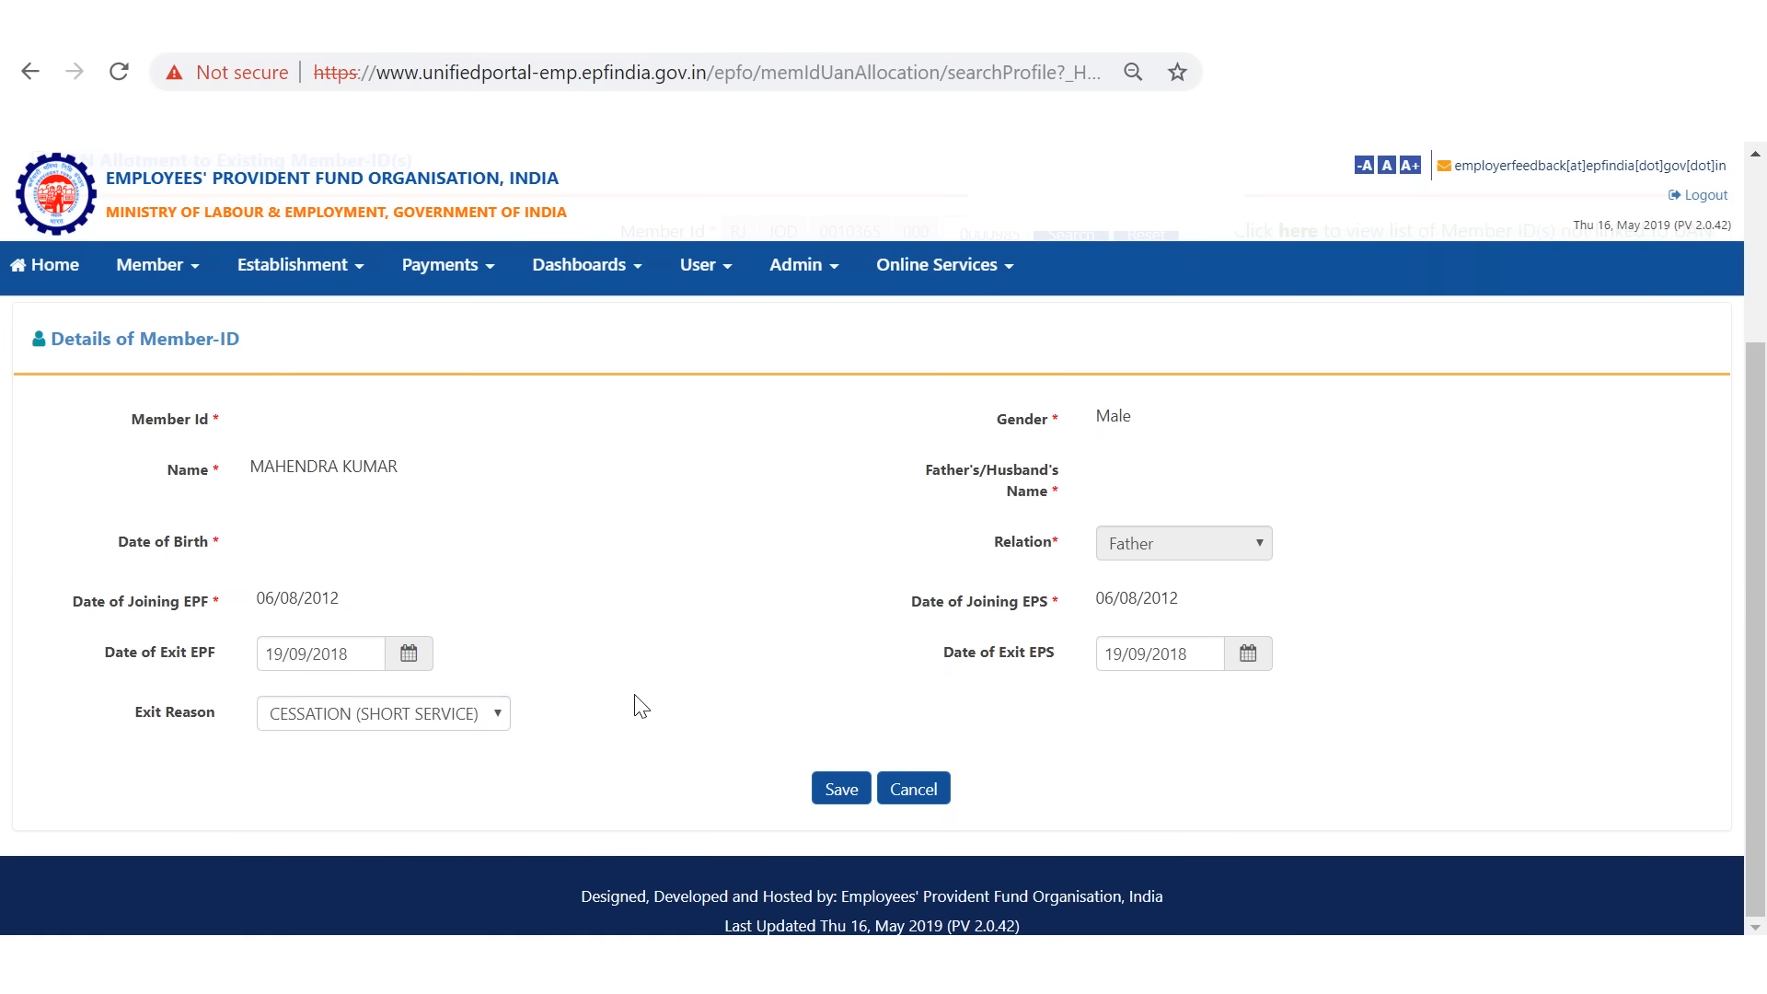
pyautogui.click(838, 789)
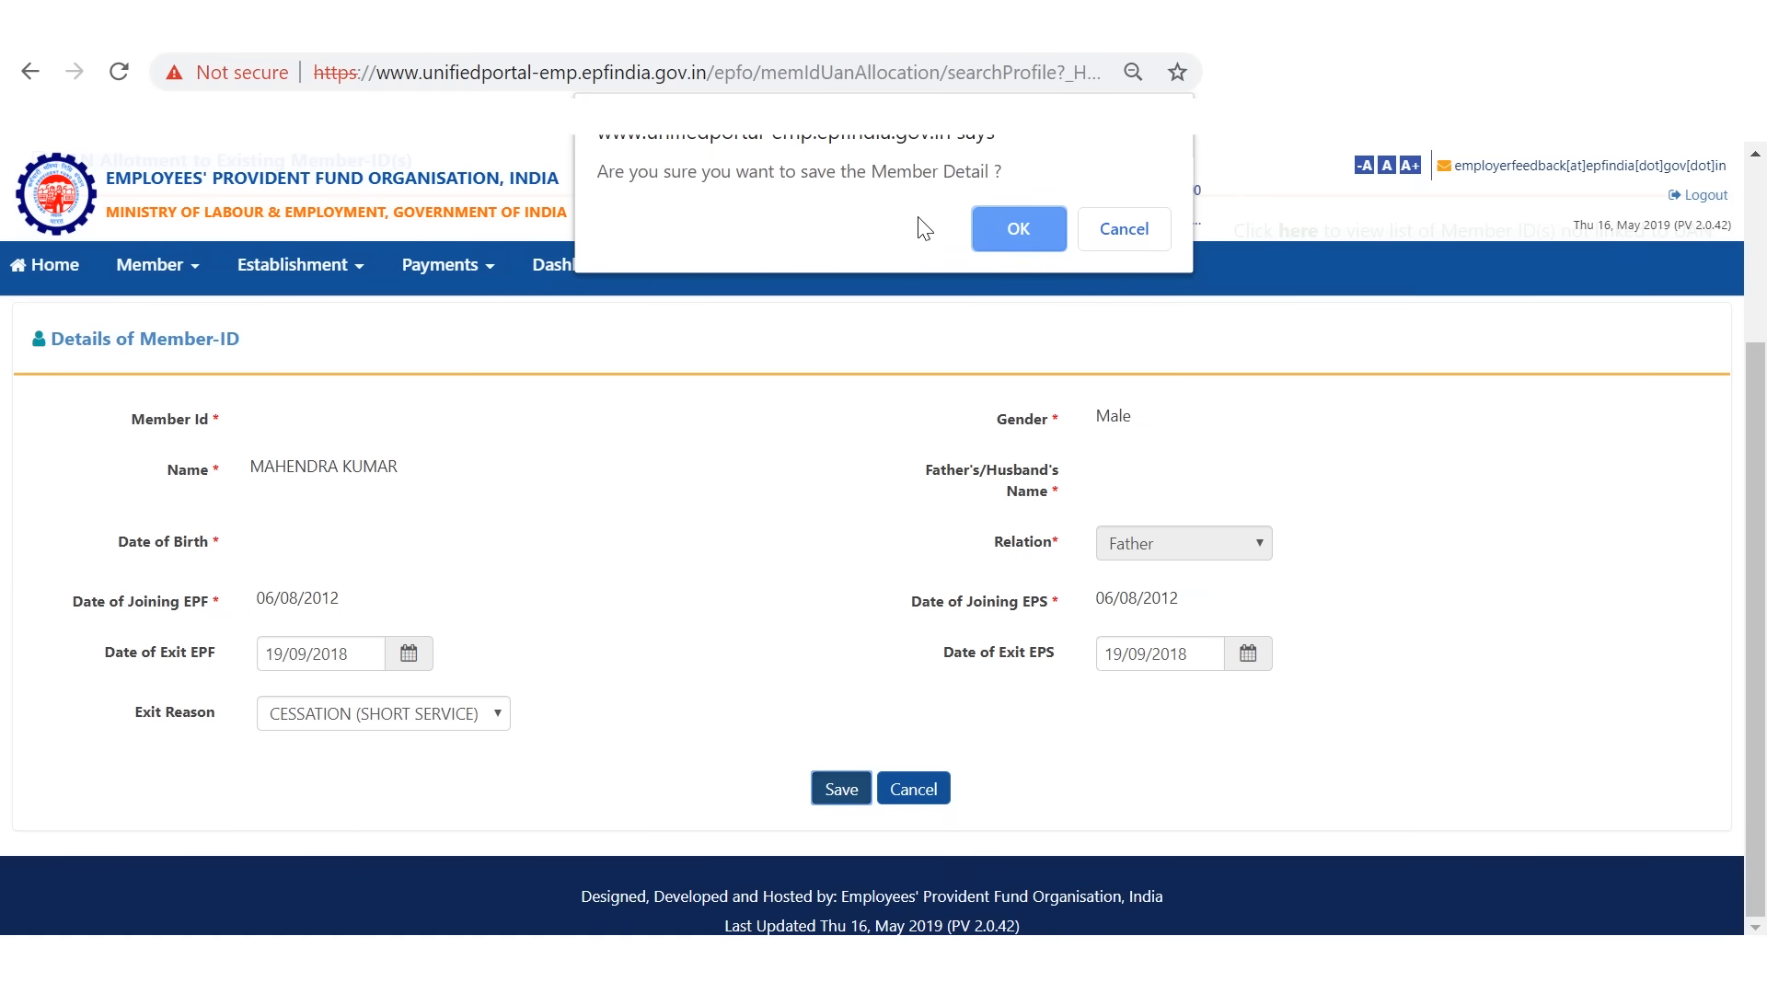
pyautogui.click(1004, 217)
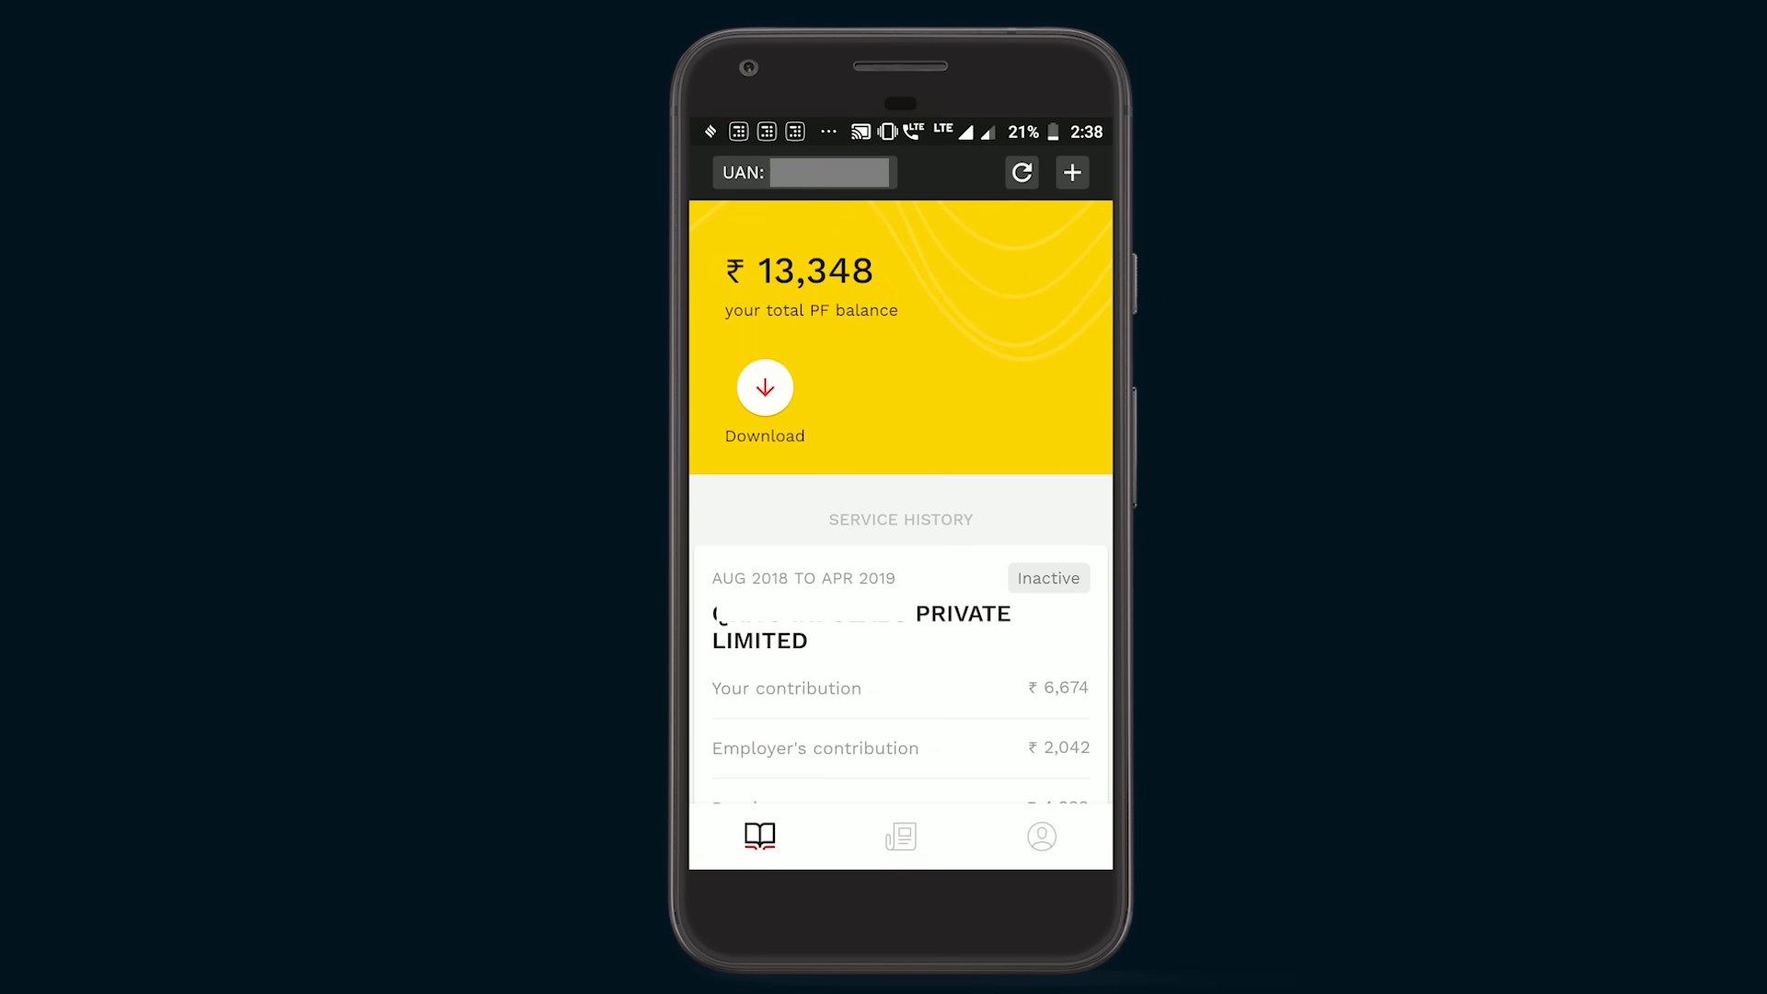
# Switch to the mobile PF passbook app and review the monthly employee, employer and pension contributions
pyautogui.click(765, 388)
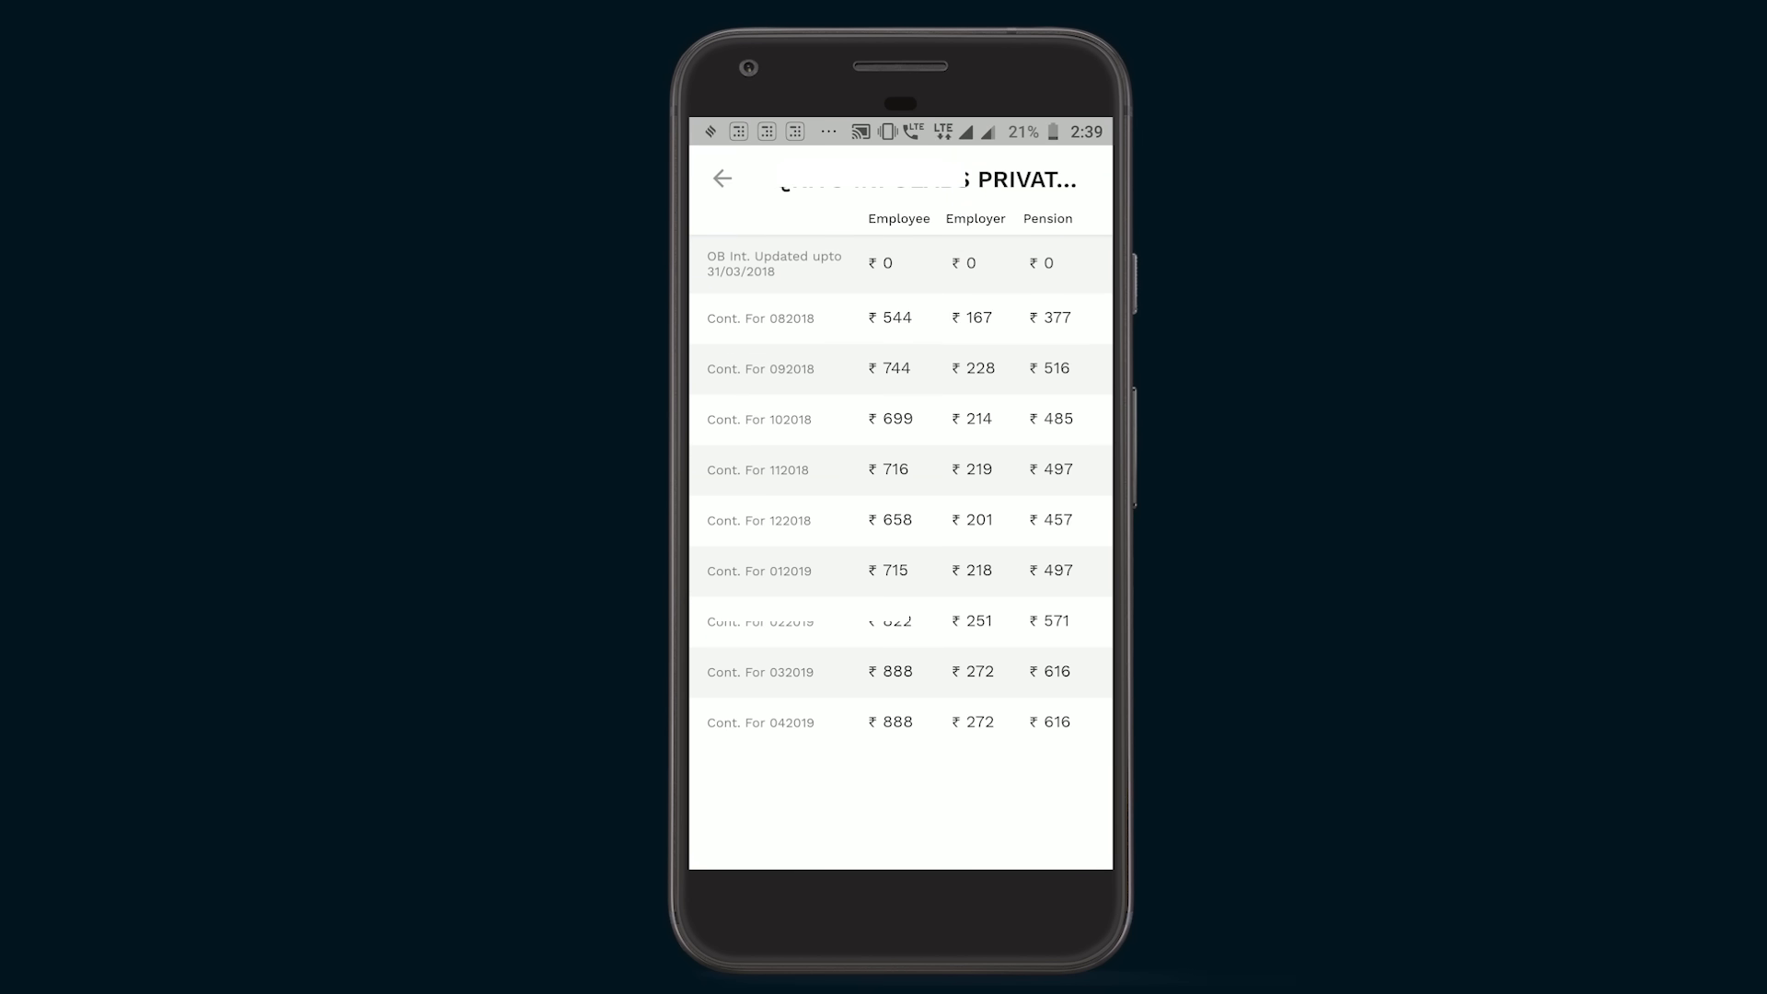
pyautogui.click(722, 179)
pyautogui.scroll(2, 900, 497)
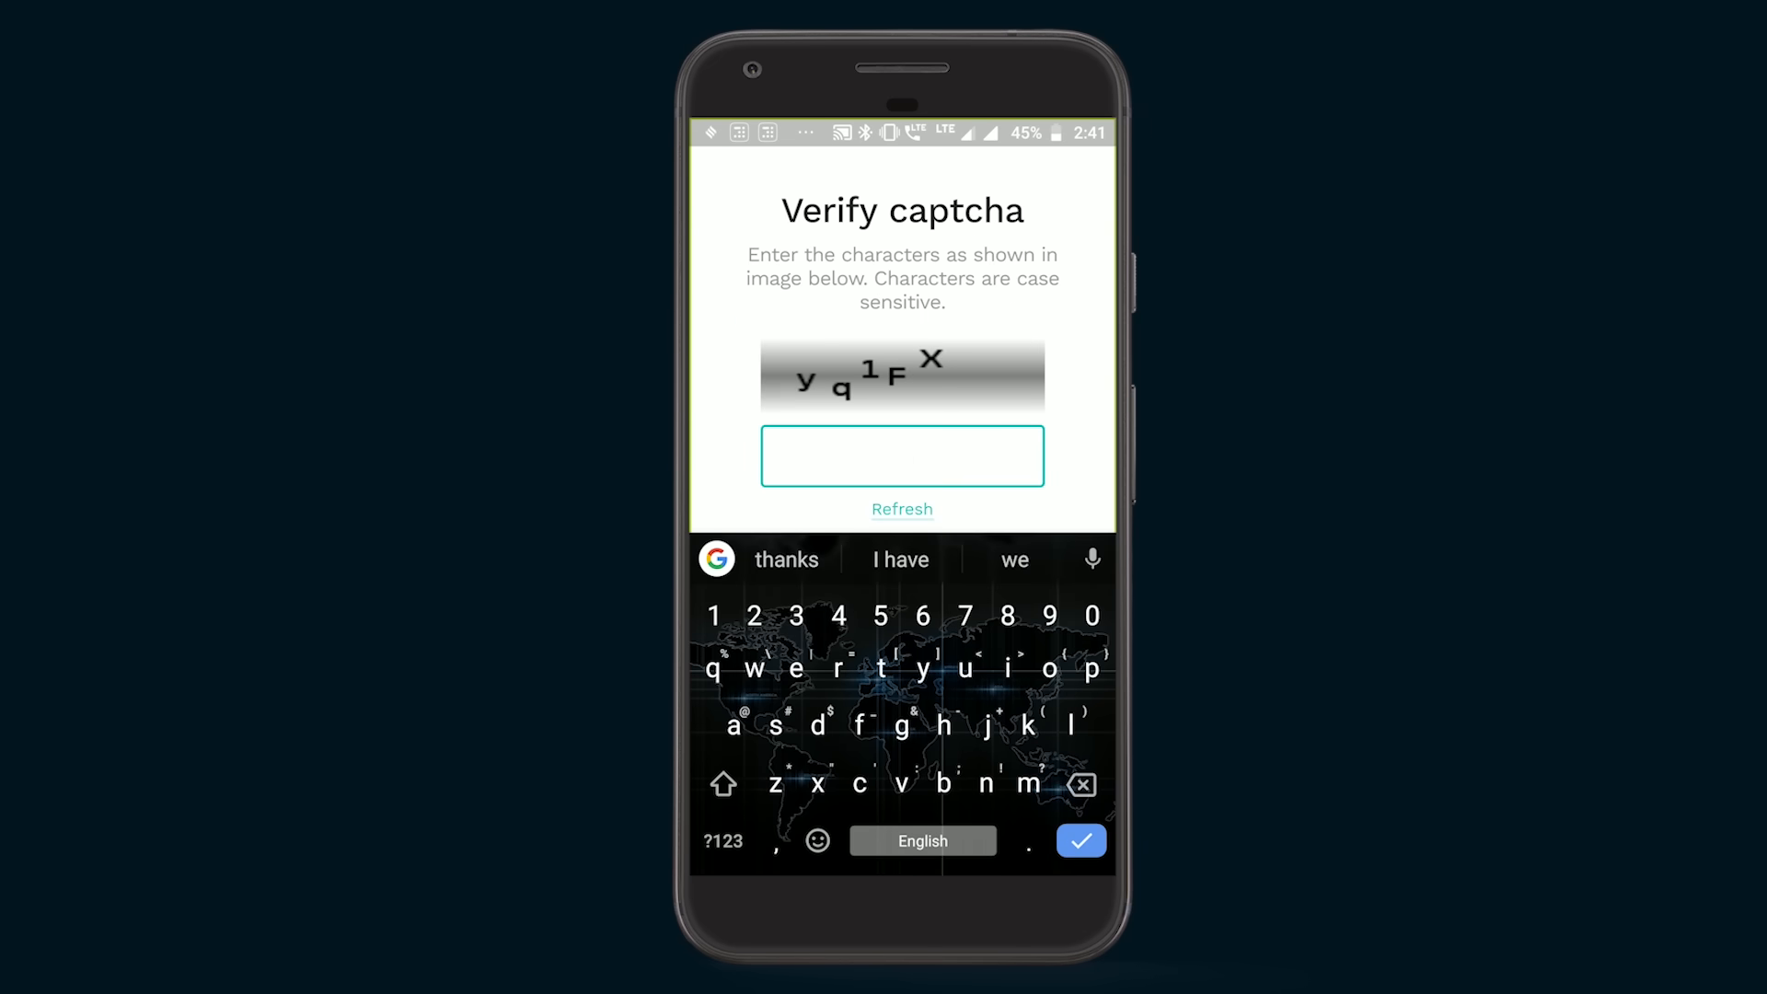
# Enter the case-sensitive captcha characters shown in the image and submit them for verification
pyautogui.write('y')
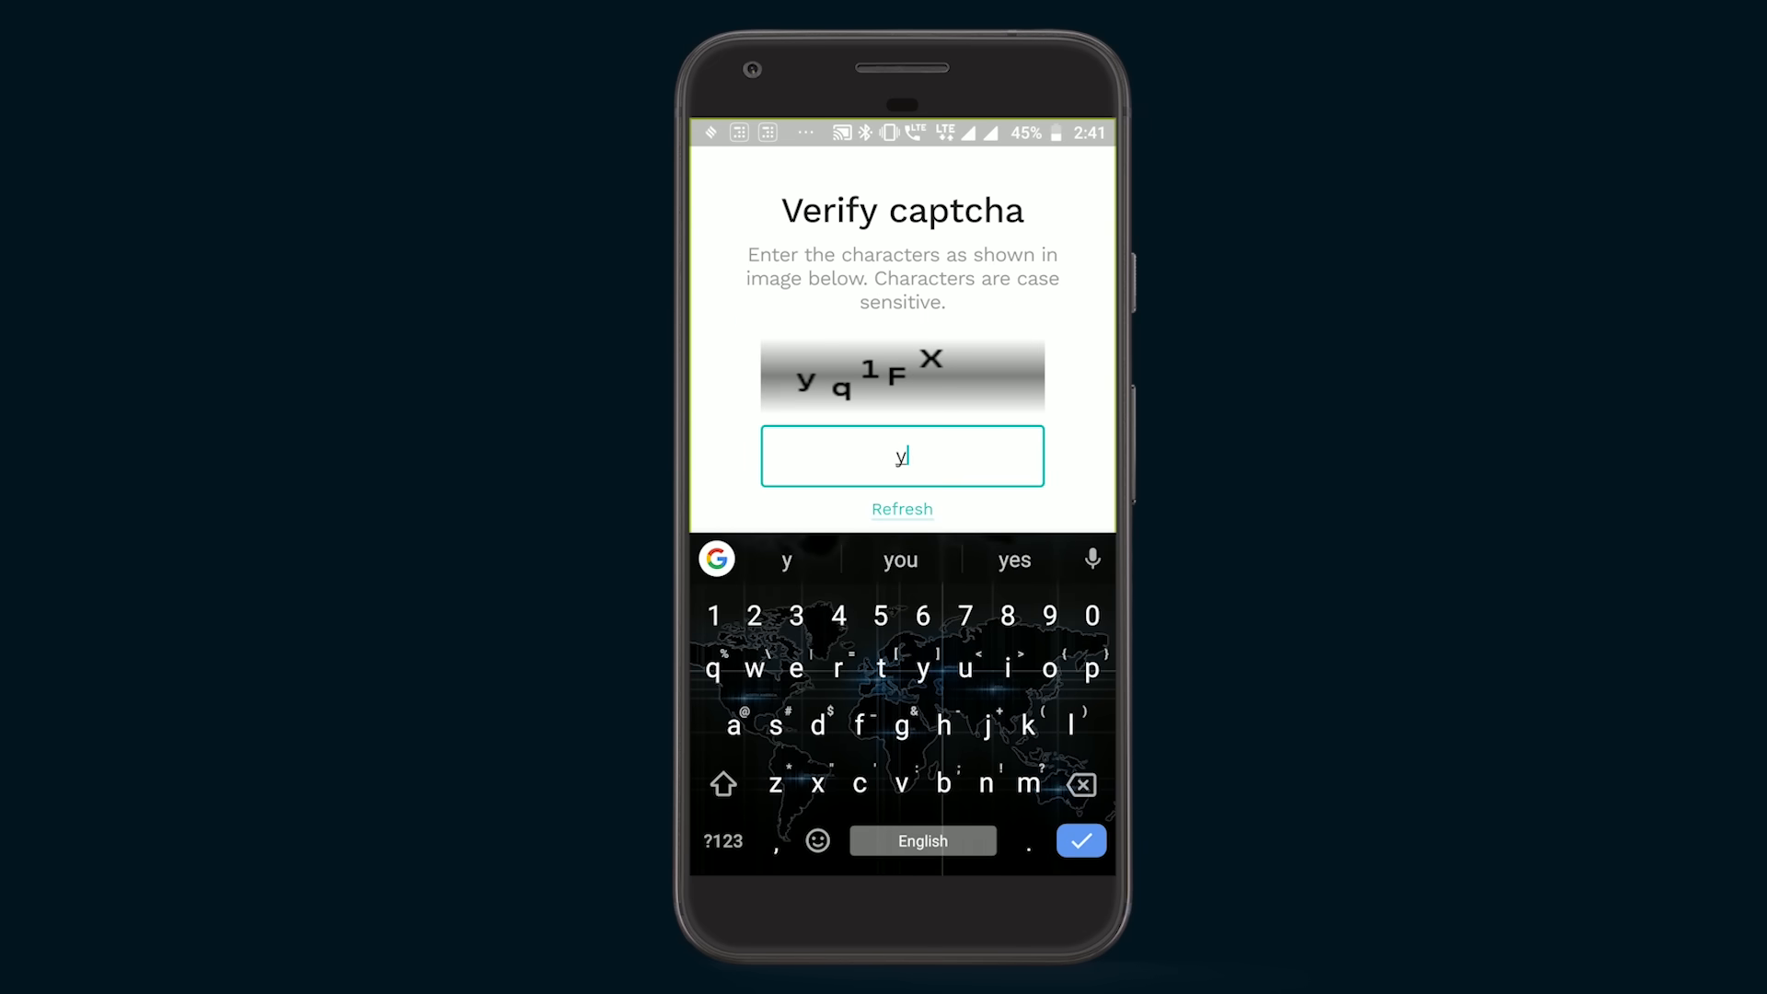
pyautogui.write('q1Fx')
pyautogui.press('BackSpace')
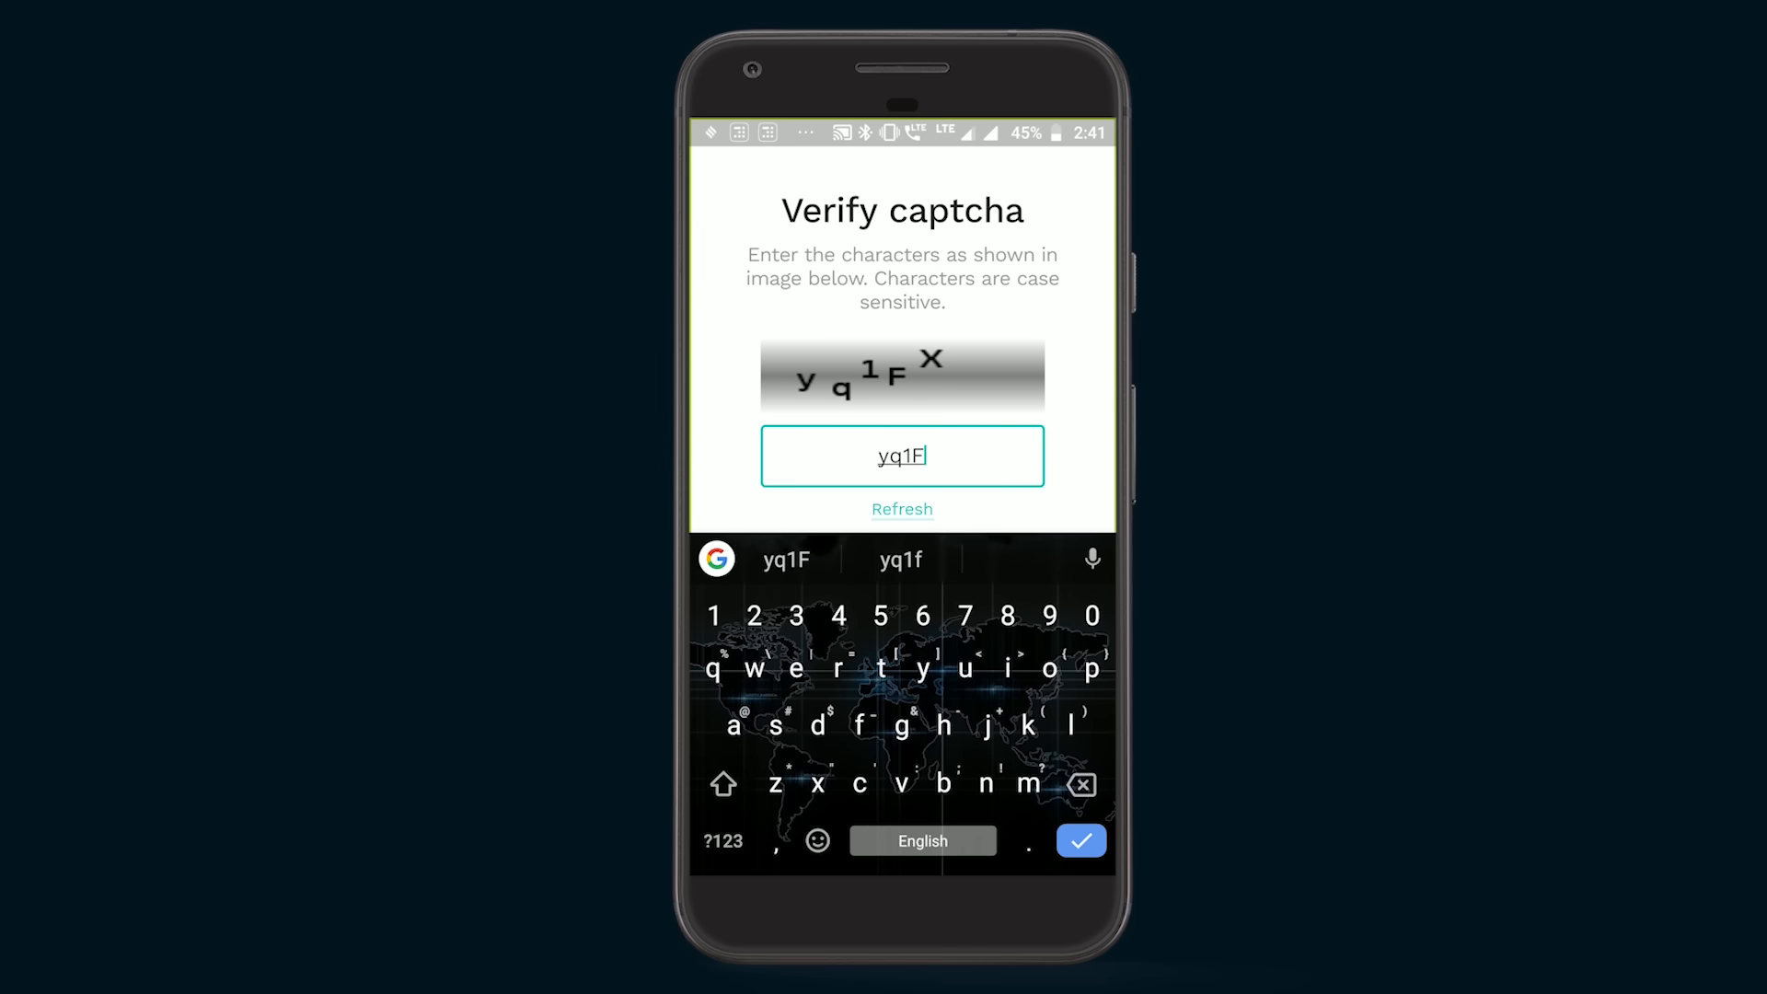
pyautogui.write('X')
pyautogui.press('Return')
pyautogui.click(868, 811)
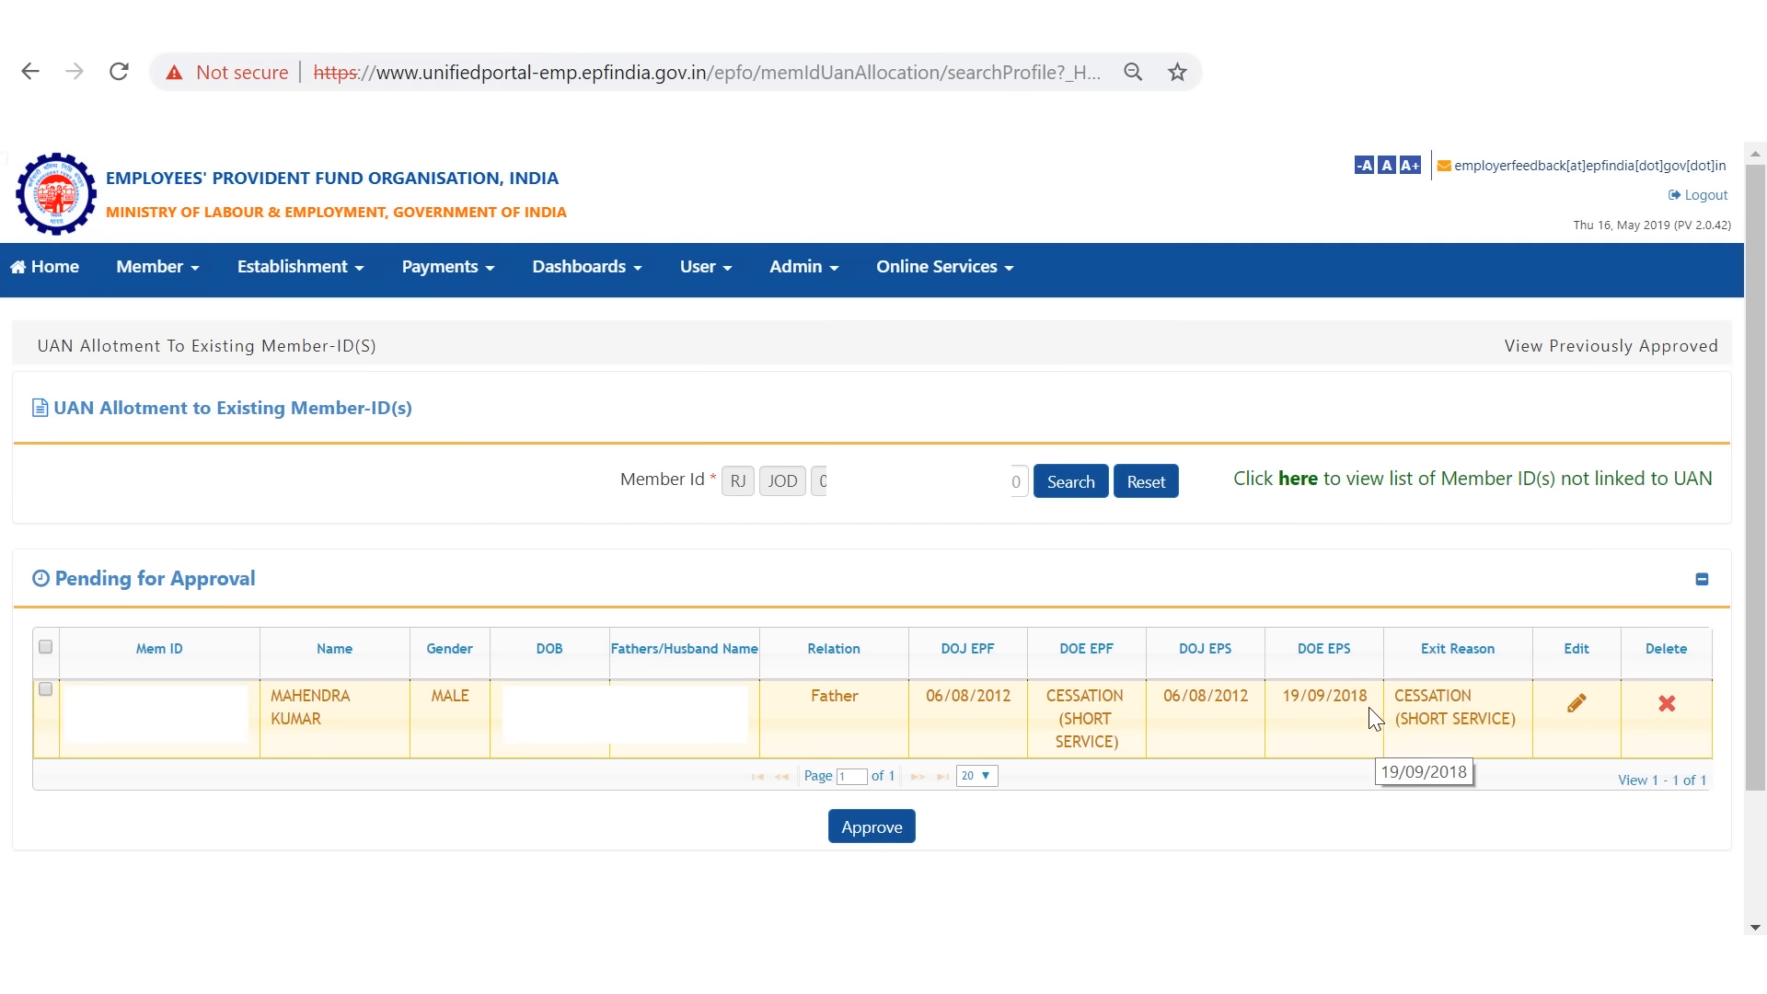
# Switch back to the EPFO portal, correct the pending member's exit date to 19/09/2012 and approve the record for UAN allotment
pyautogui.click(1576, 705)
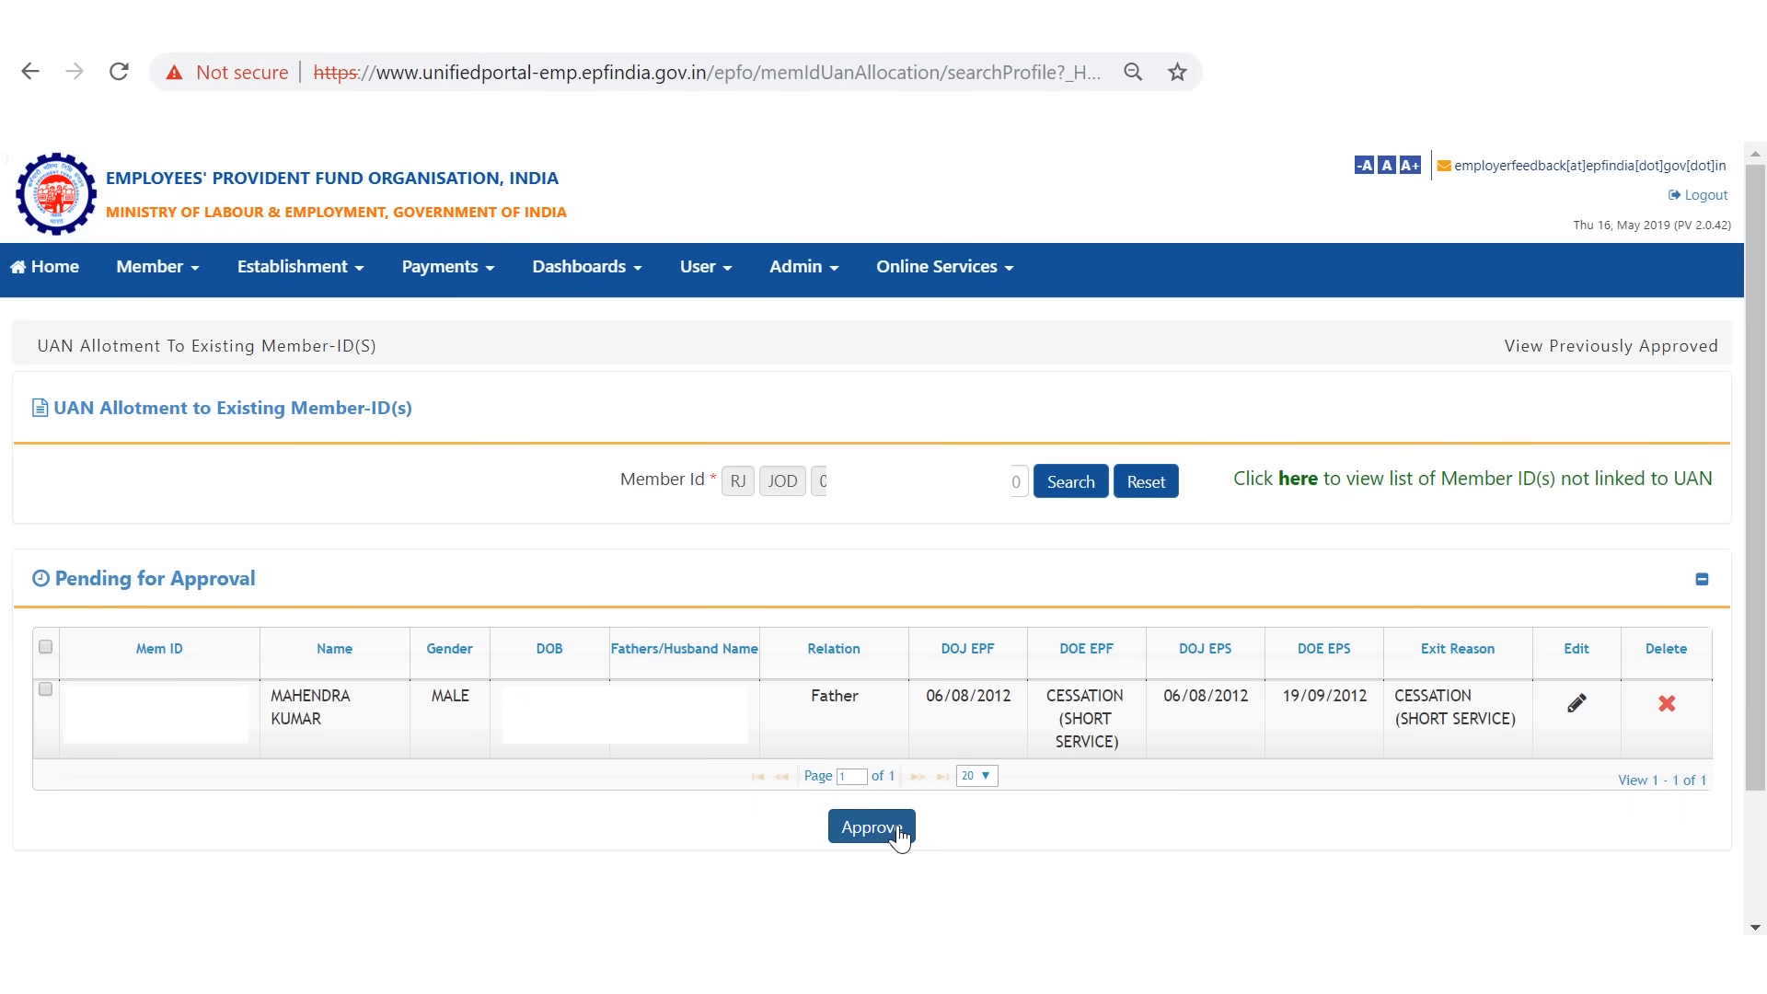
pyautogui.click(46, 690)
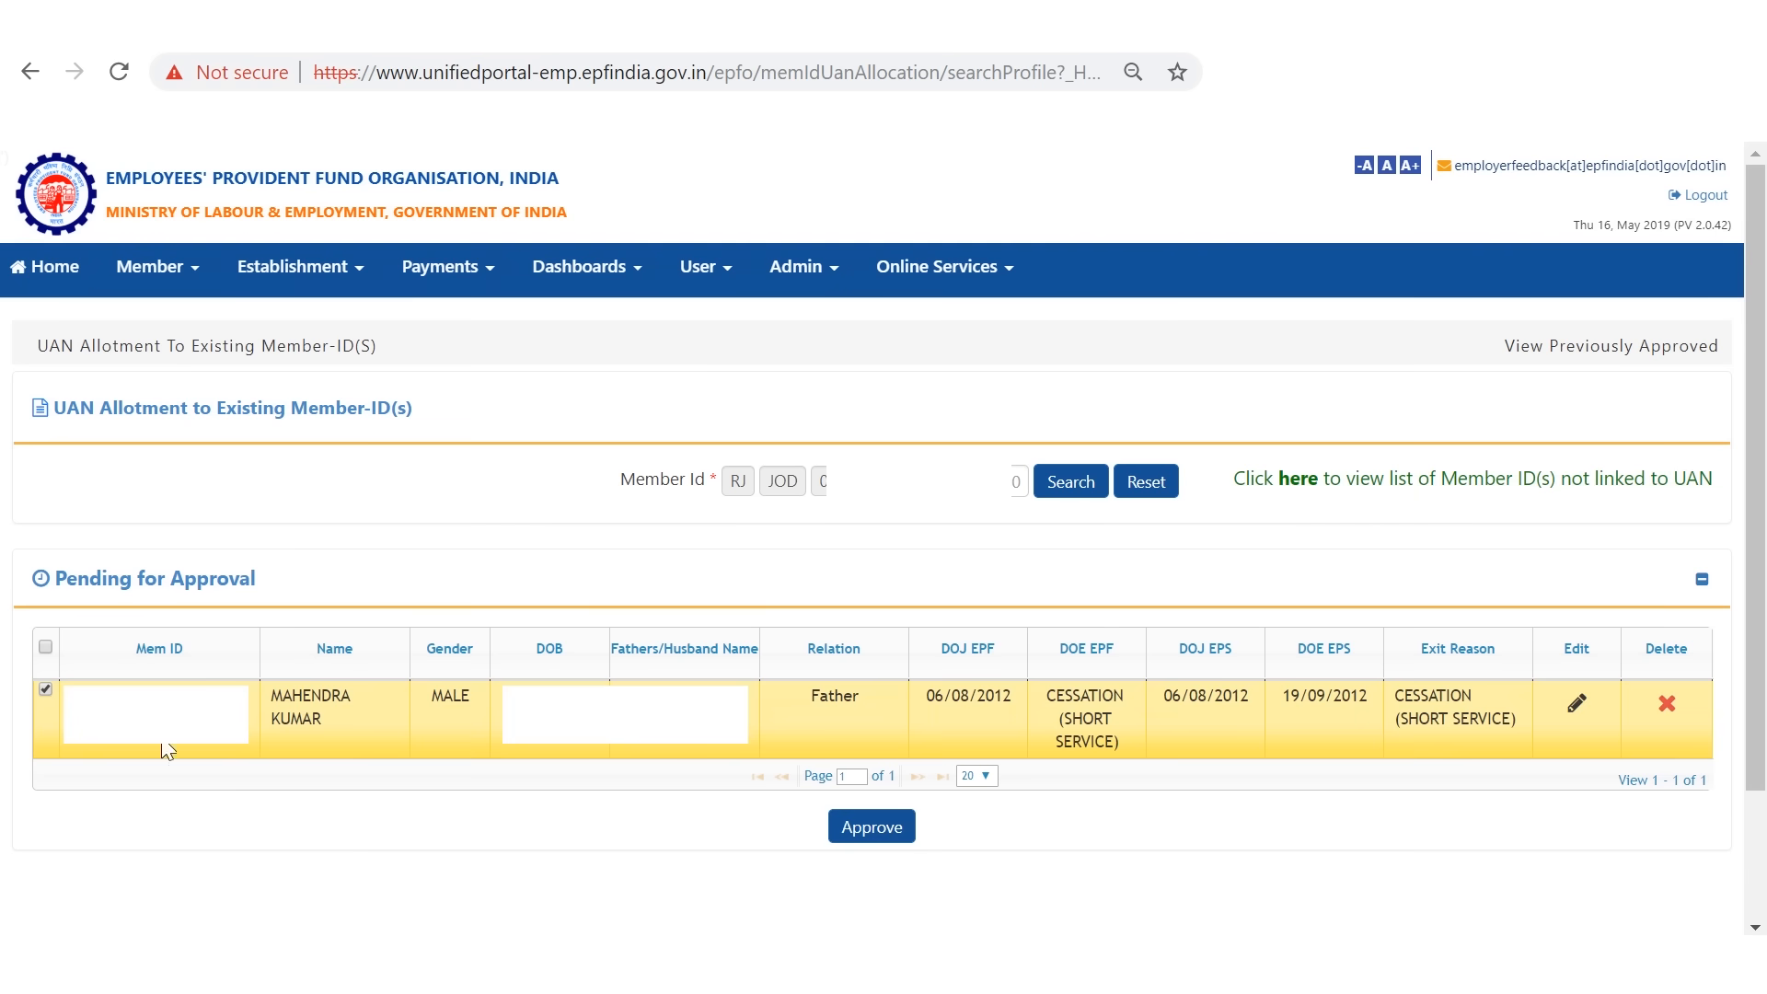
pyautogui.click(851, 822)
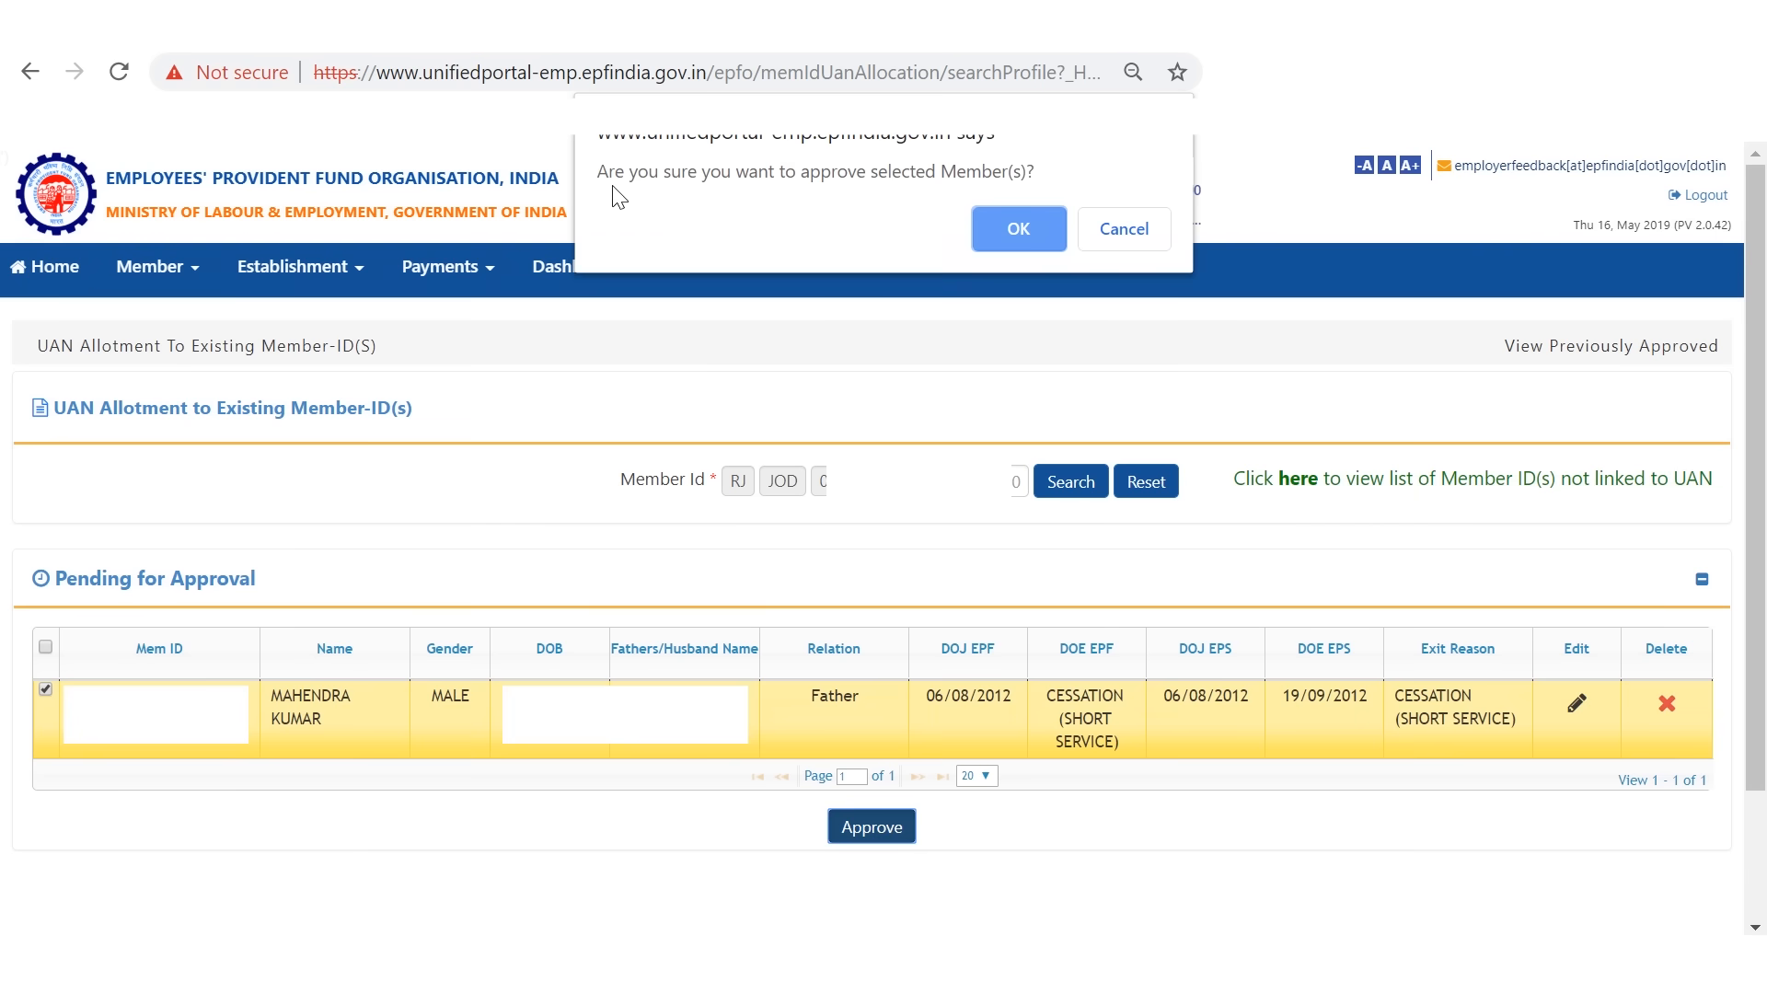
pyautogui.click(1020, 229)
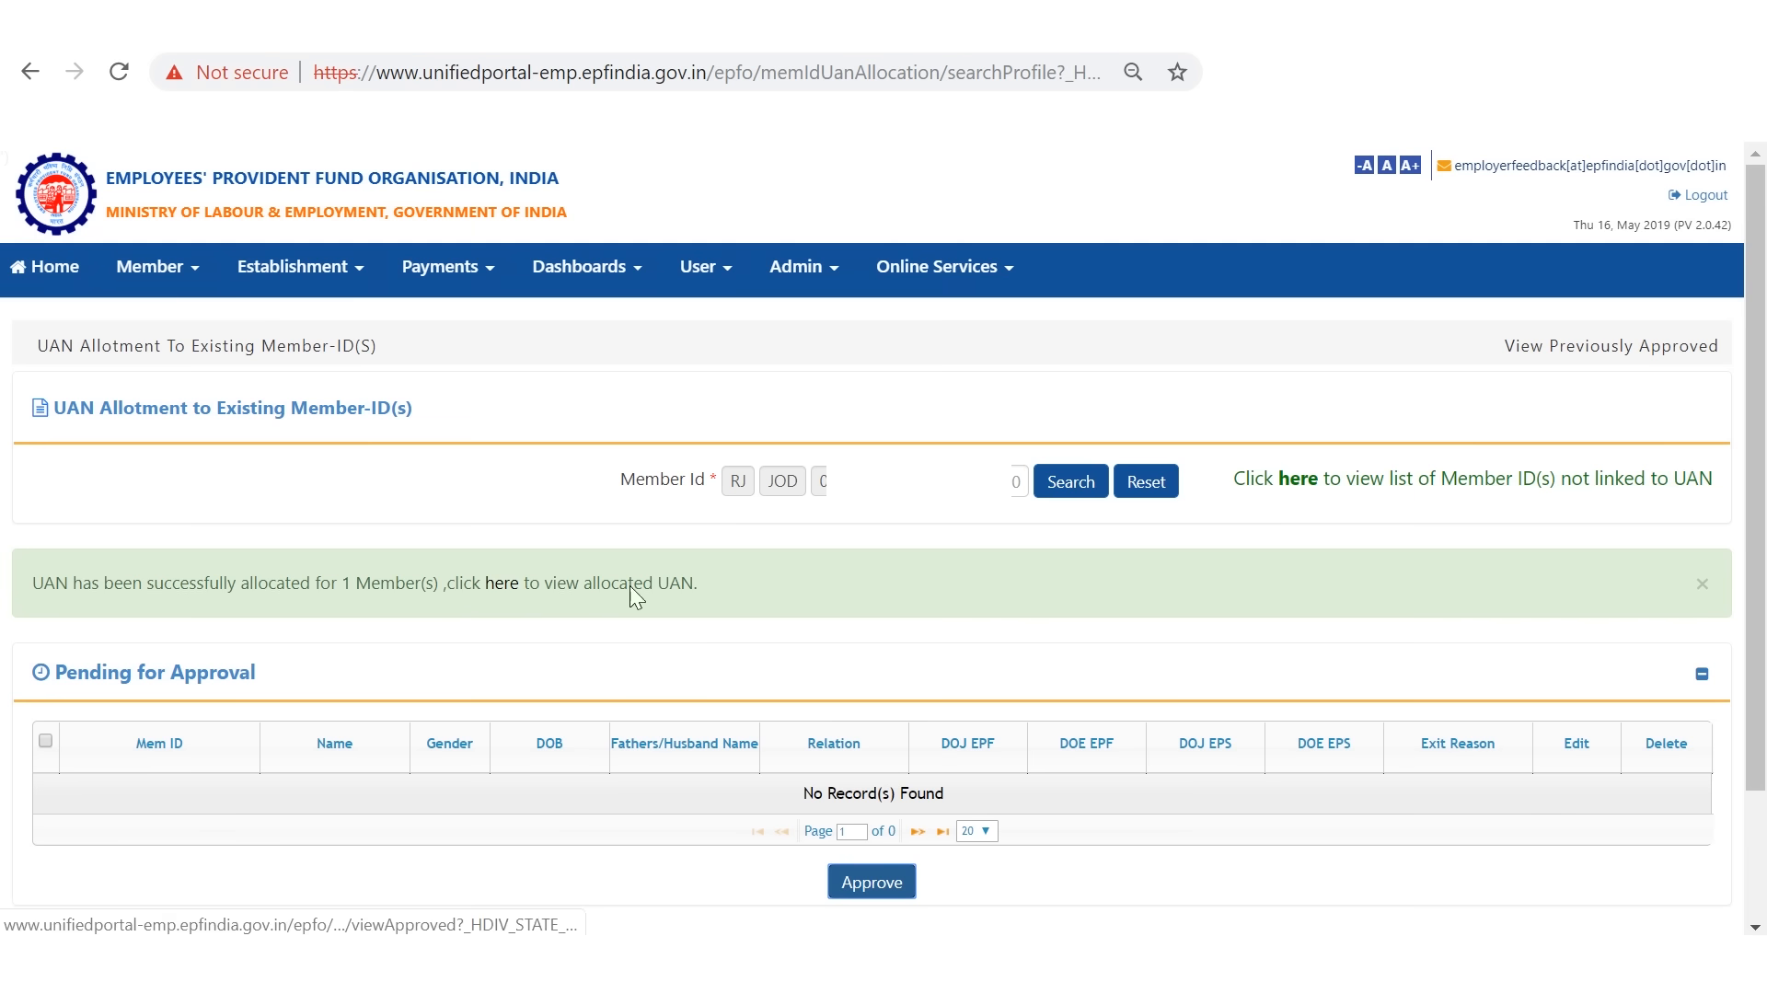
# View the allocated UAN in the previously approved list and open the member's UAN allocation PDF
pyautogui.click(497, 589)
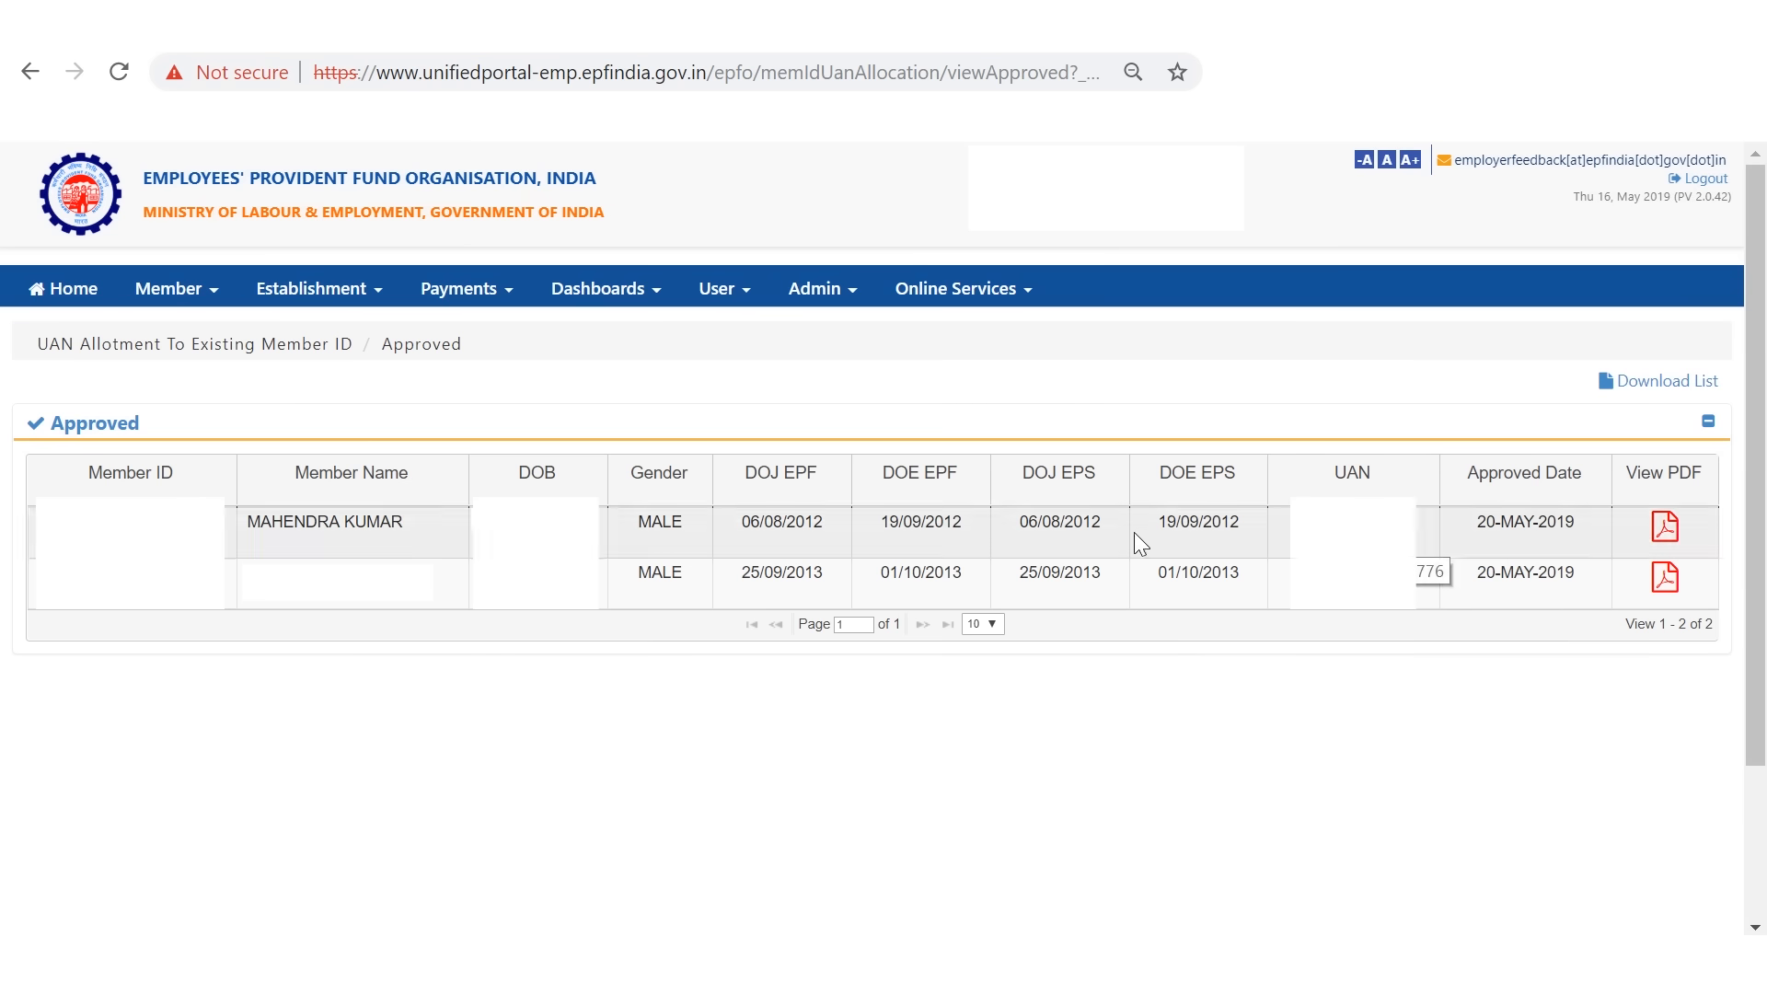
pyautogui.click(199, 292)
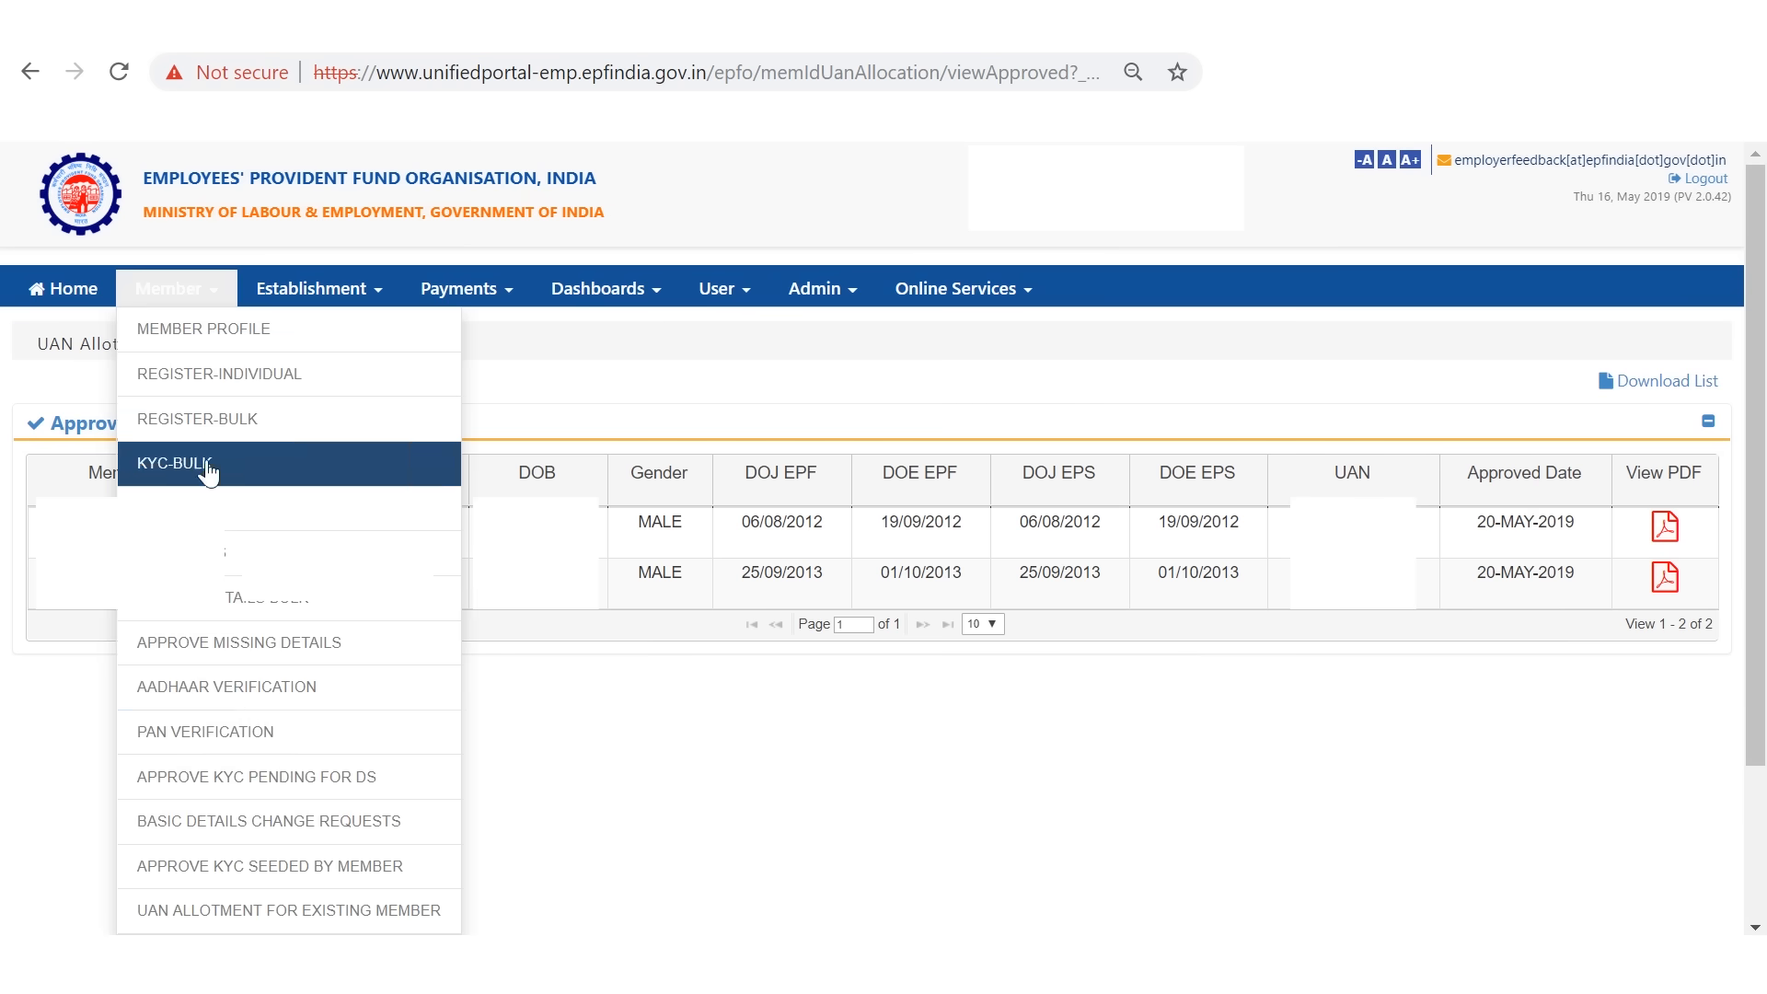
pyautogui.click(296, 911)
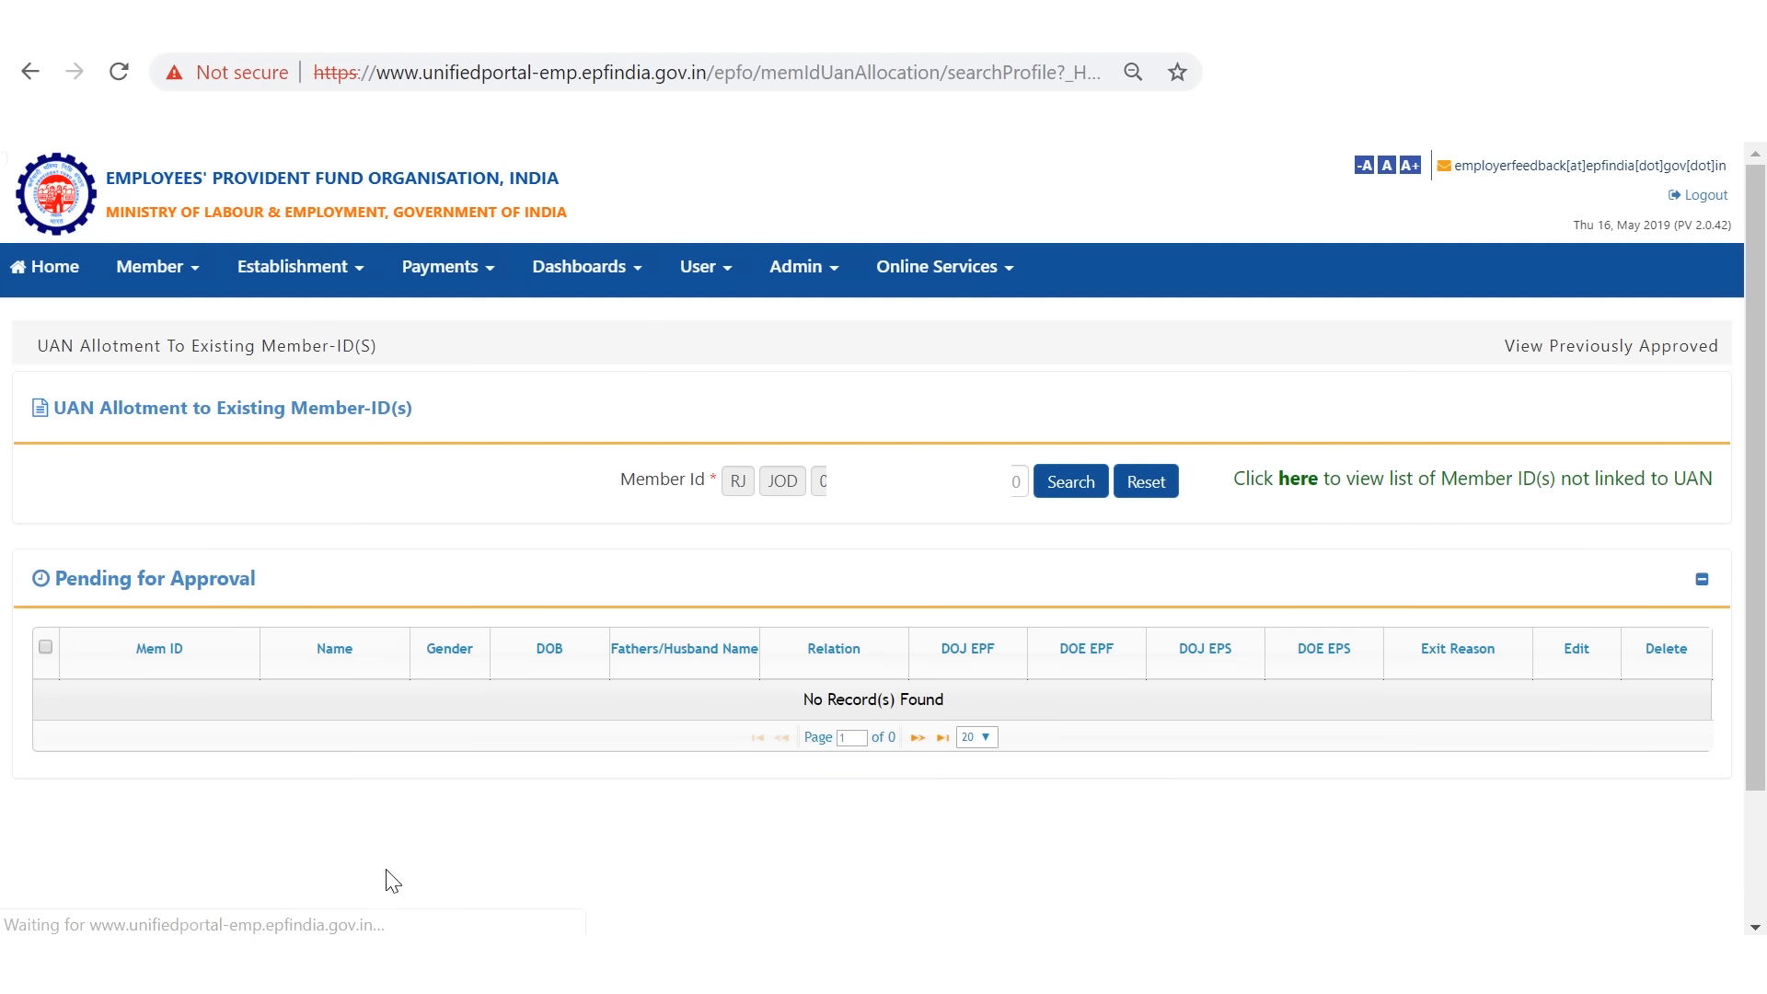
pyautogui.click(1619, 354)
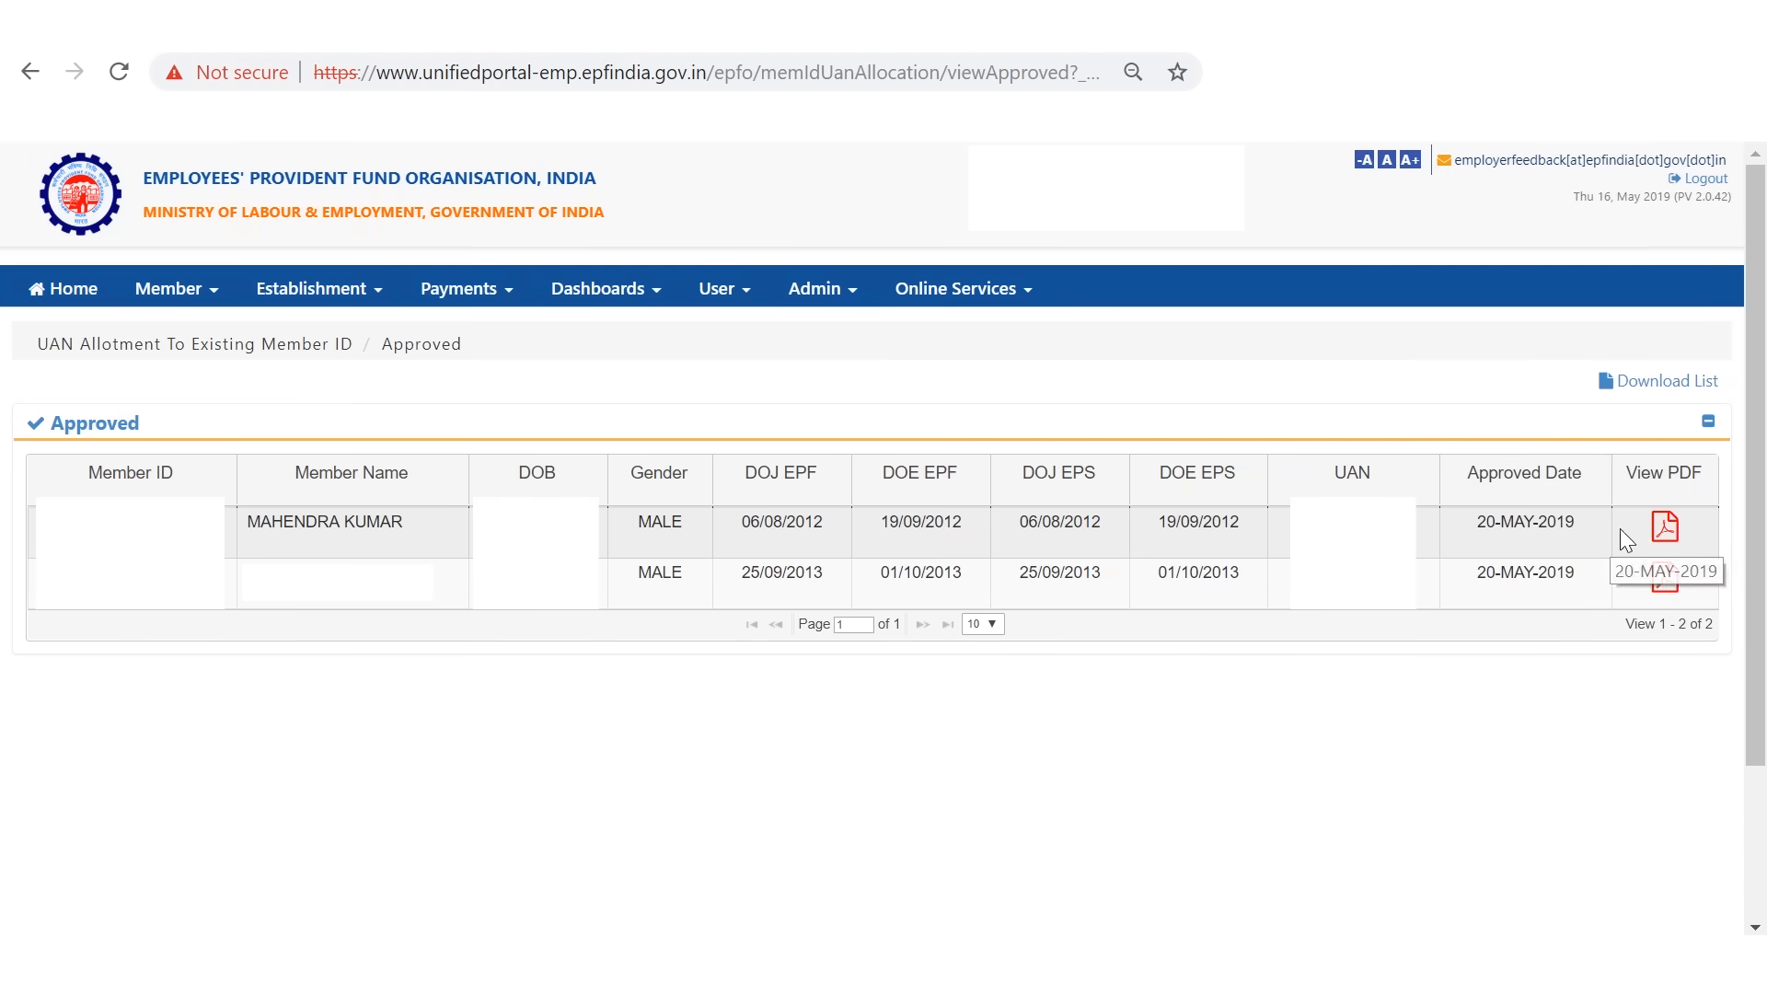
pyautogui.click(1666, 576)
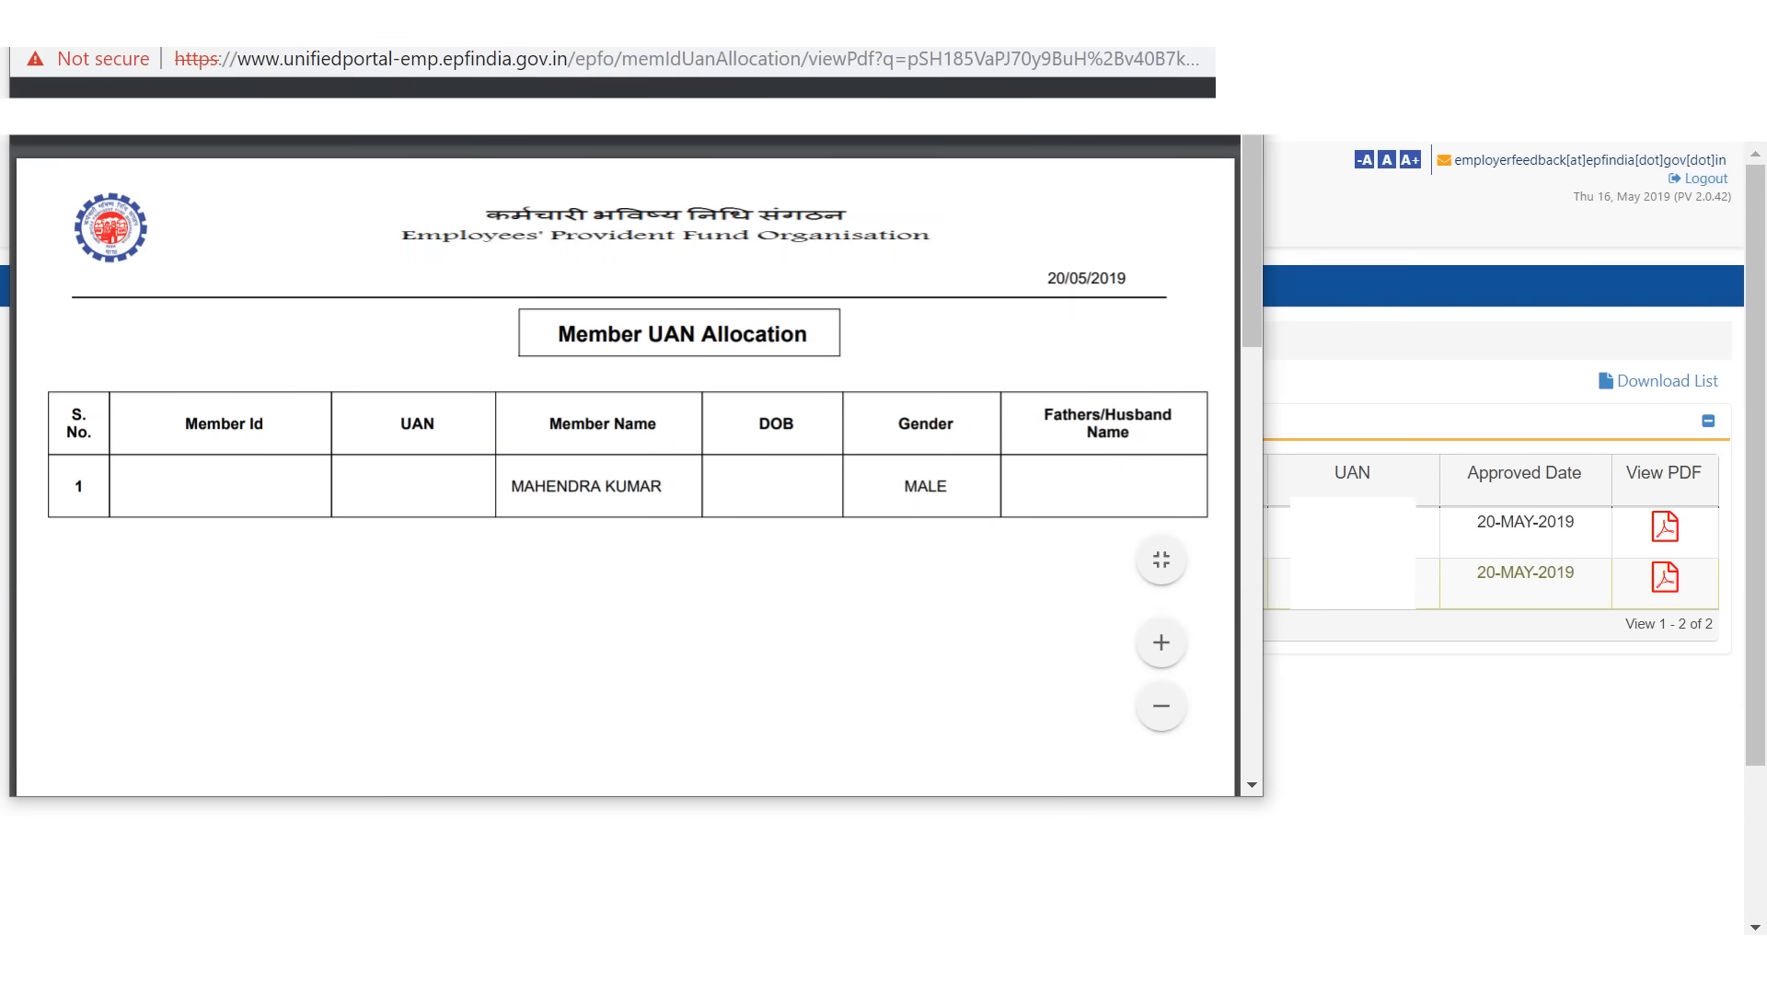
# Reopen UAN Allotment for Existing Member and load the details form for the first member in the unlinked ID list
pyautogui.click(175, 288)
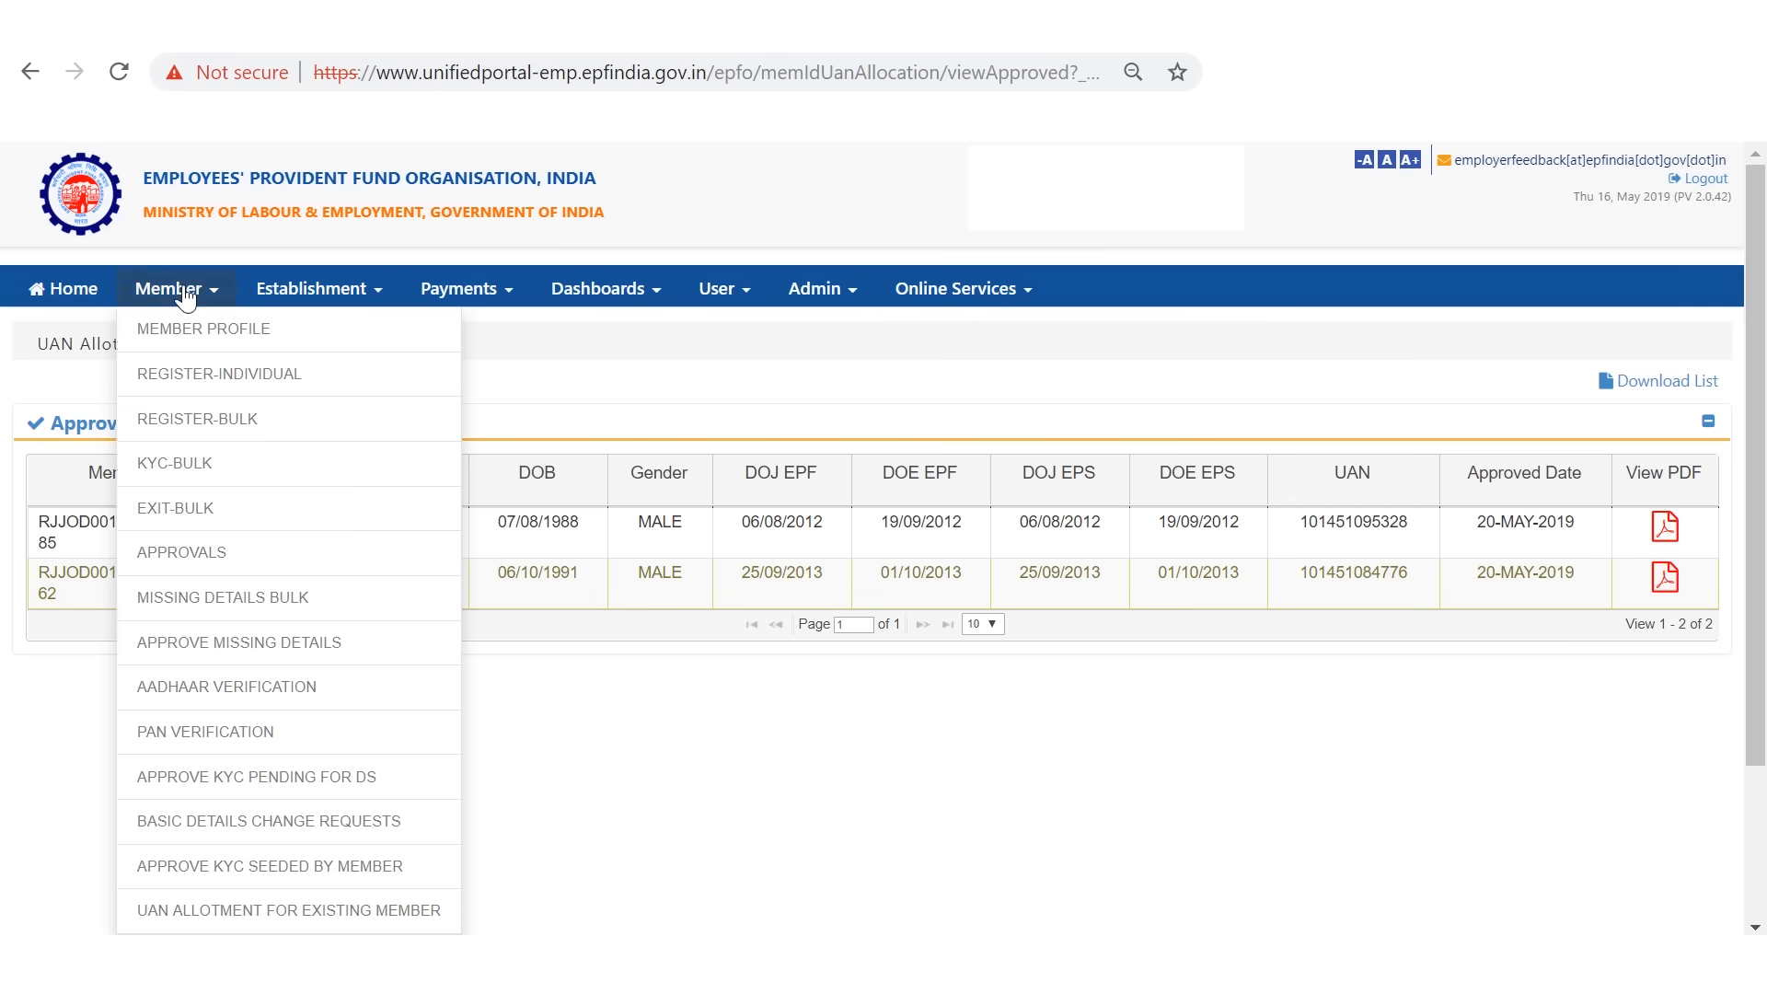
pyautogui.click(325, 911)
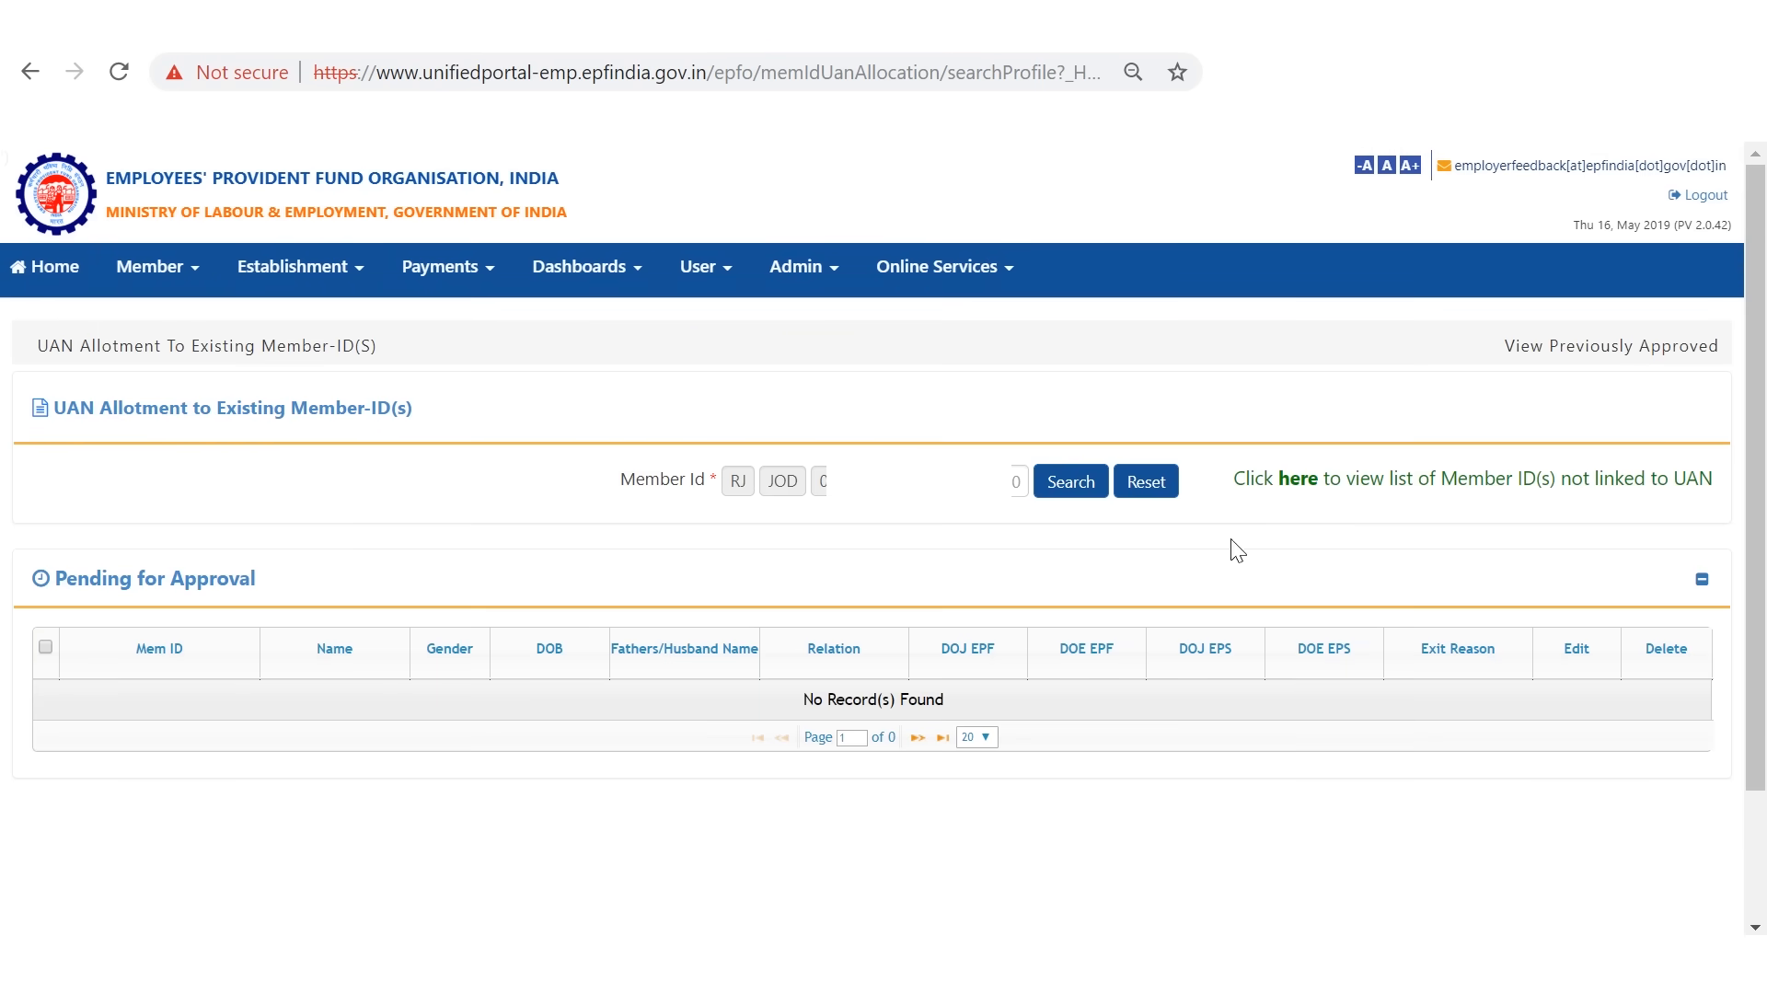
pyautogui.click(1297, 479)
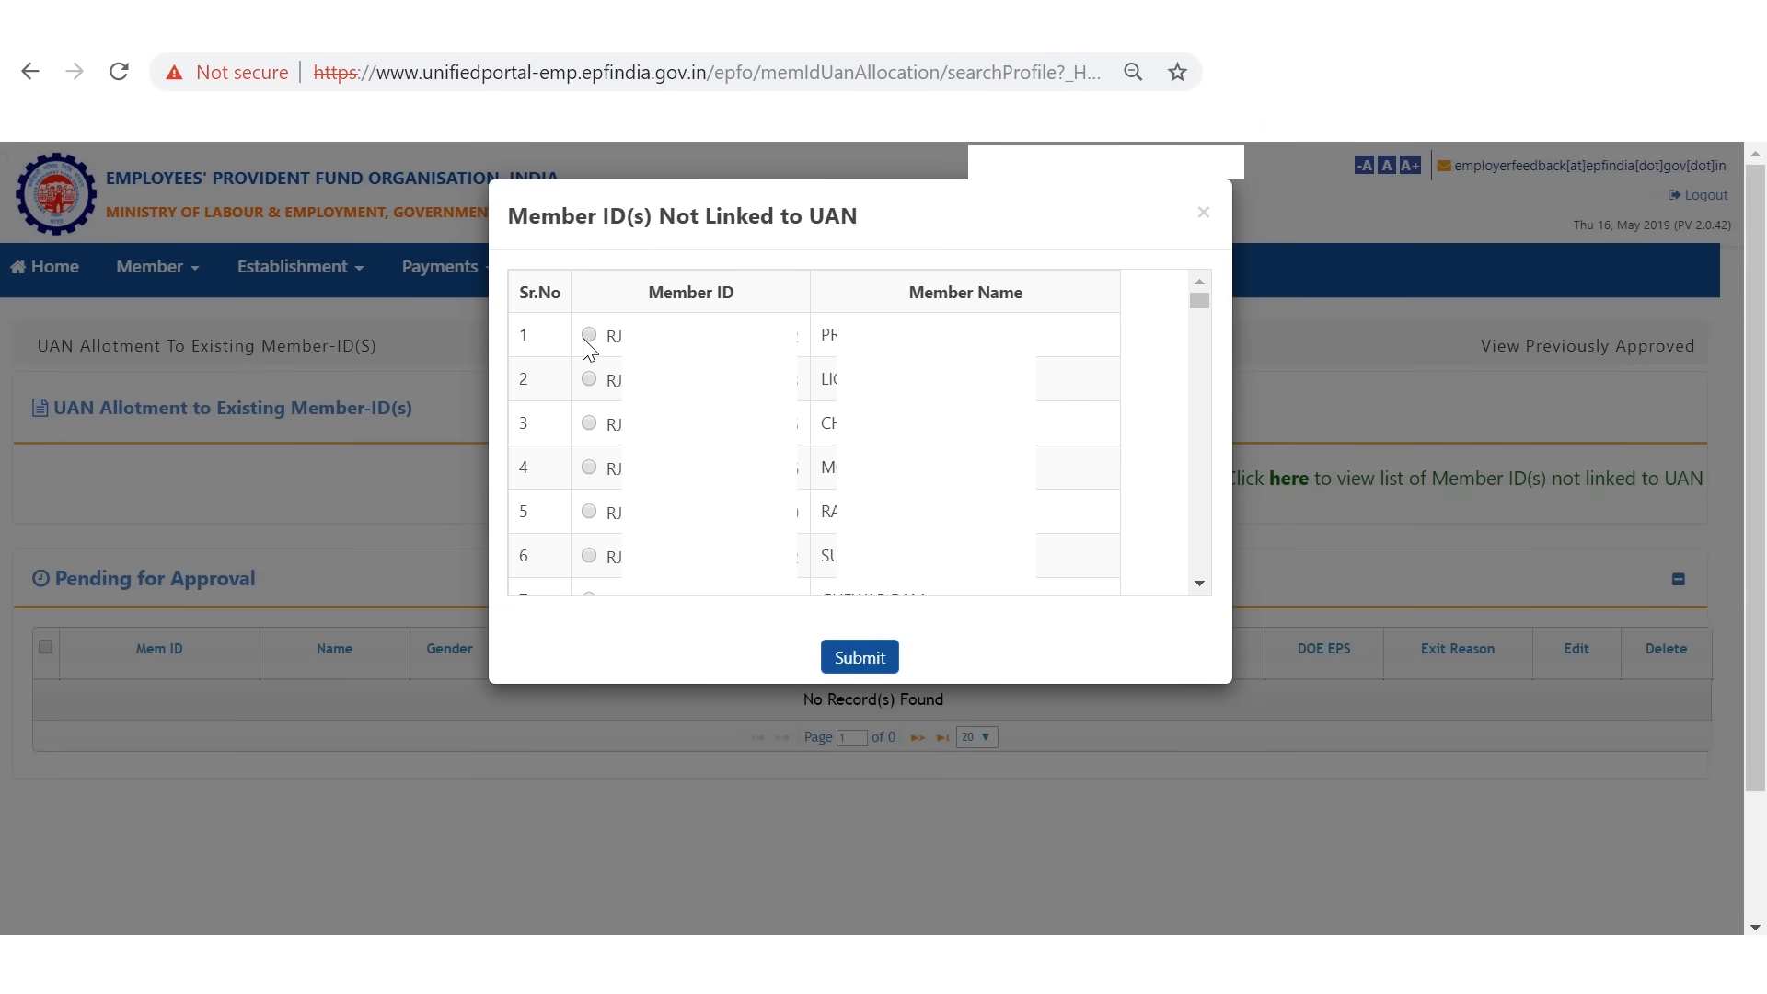
pyautogui.click(858, 657)
pyautogui.click(1096, 491)
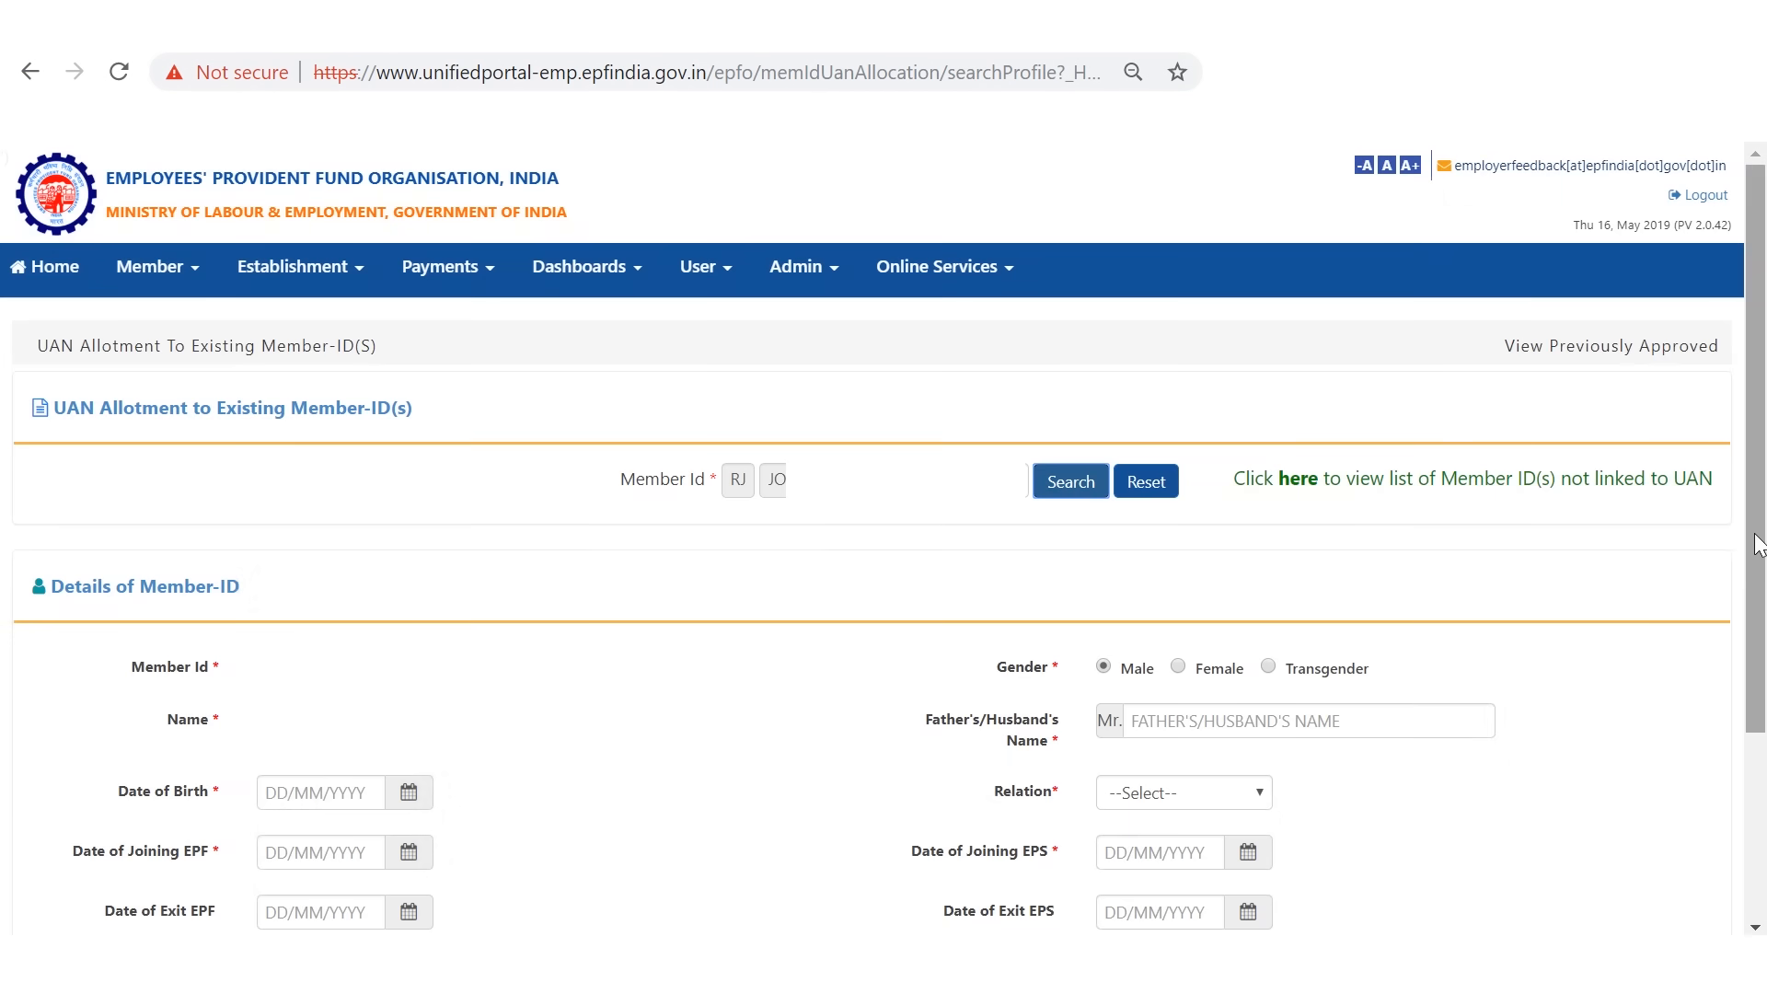
pyautogui.scroll(-1, 1758, 544)
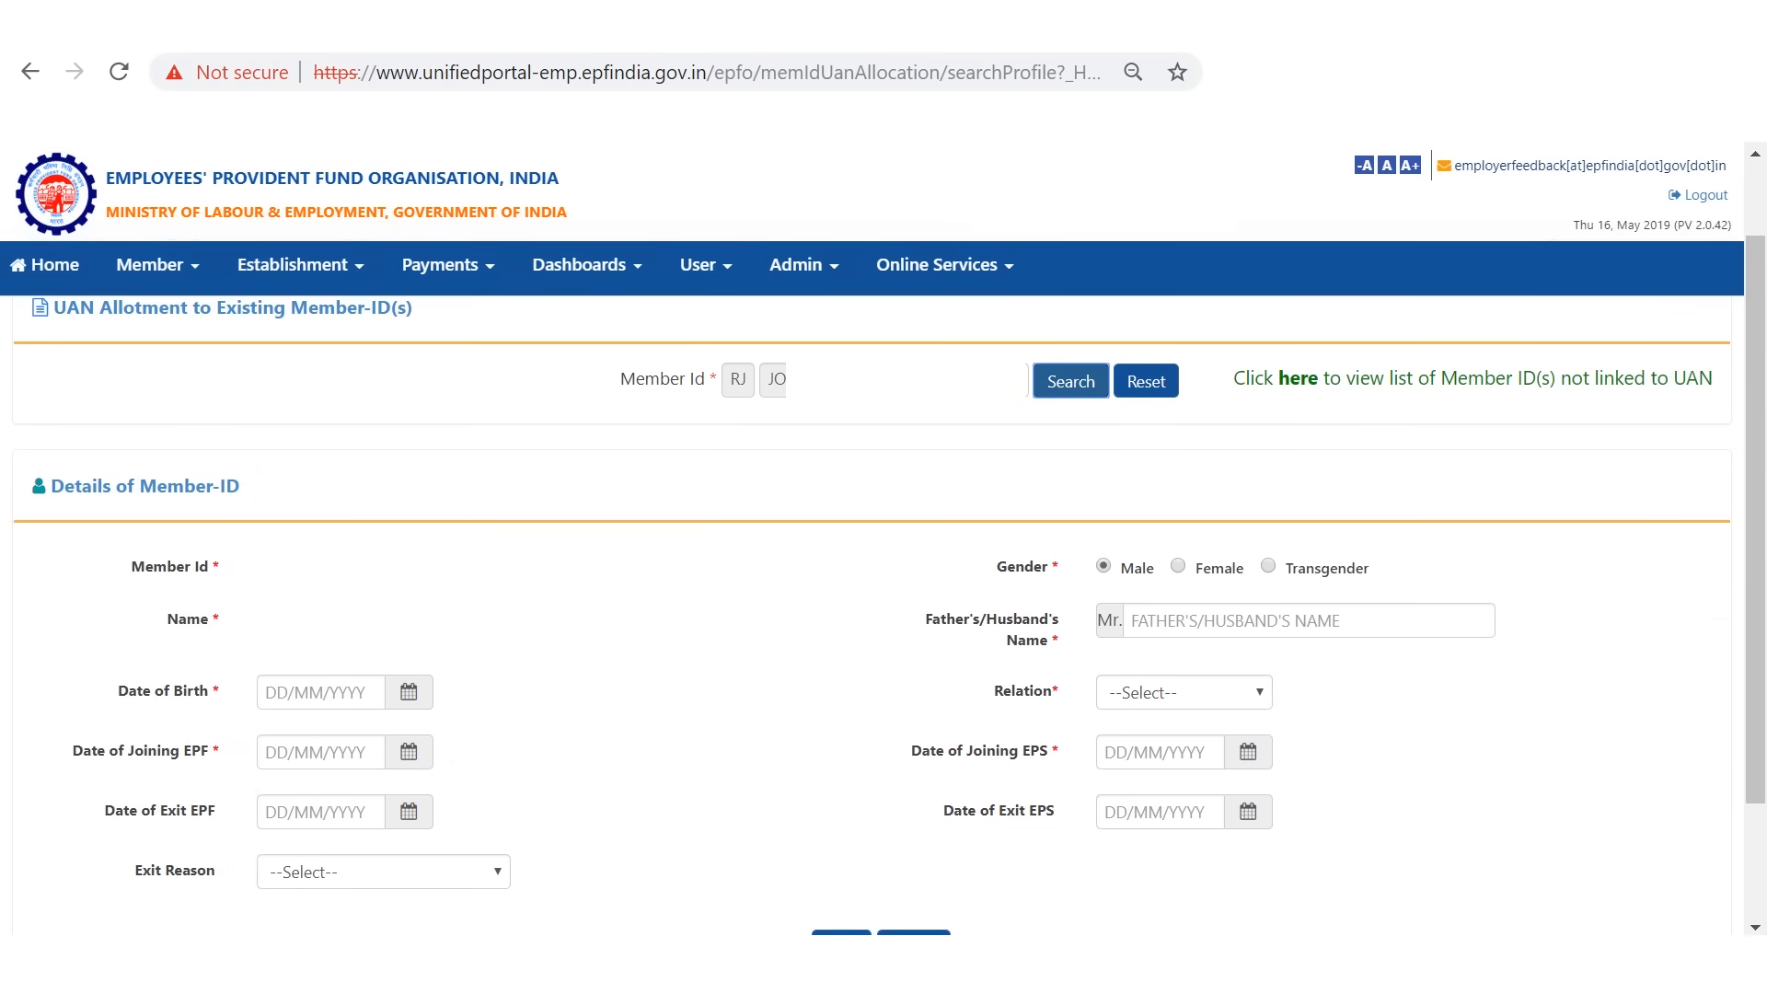